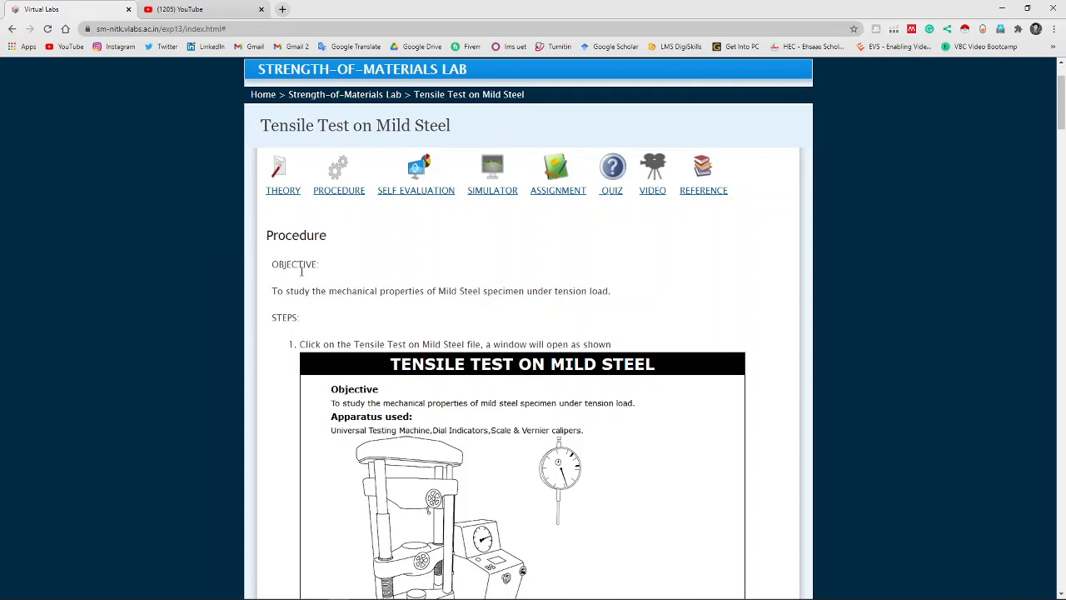
# - Read the procedure's objective and instructions for measuring, punch-marking and mounting the specimen and zeroing the extensometer
pyautogui.scroll(-1, 300, 279)
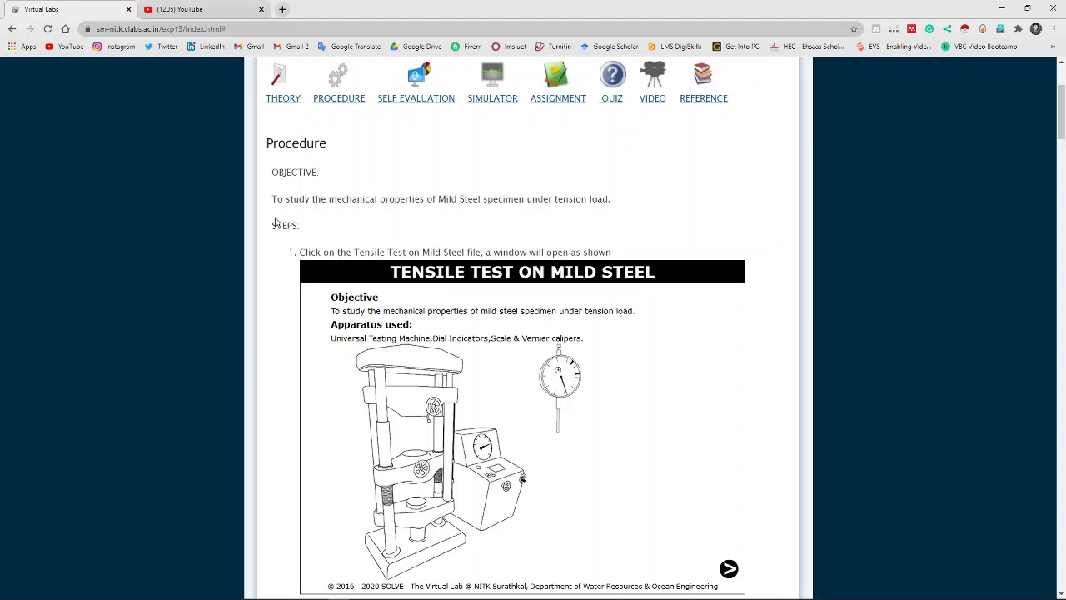
pyautogui.scroll(-1, 320, 236)
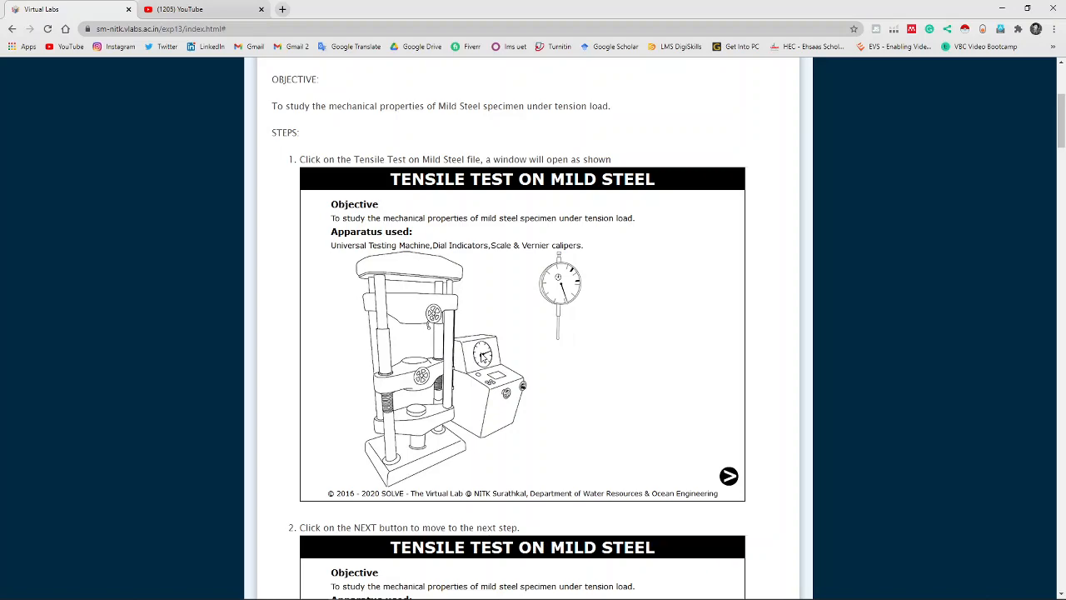
pyautogui.scroll(-3, 482, 356)
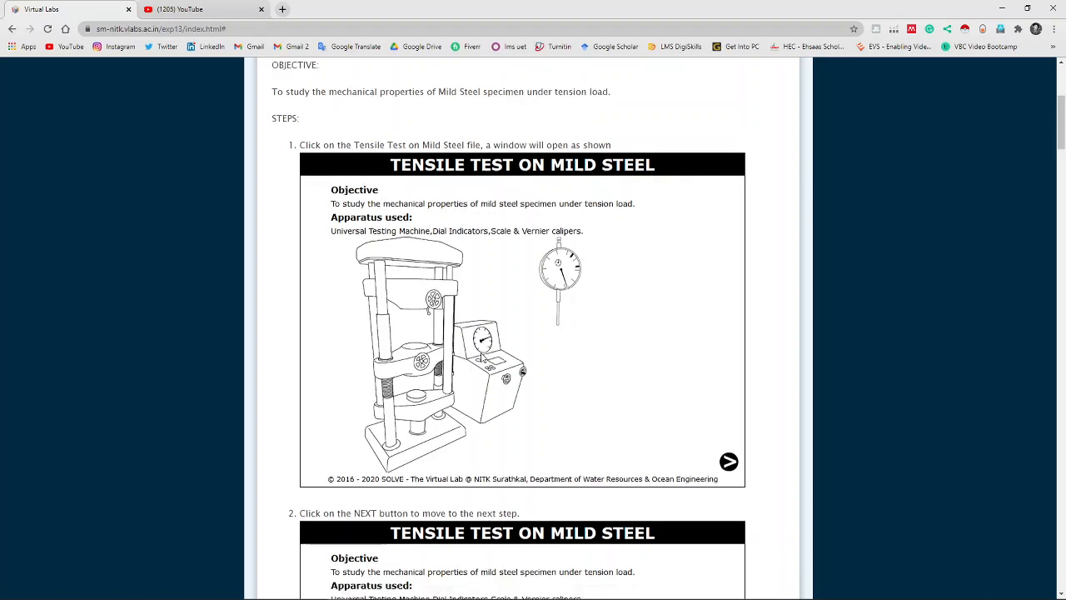
pyautogui.scroll(-1, 481, 357)
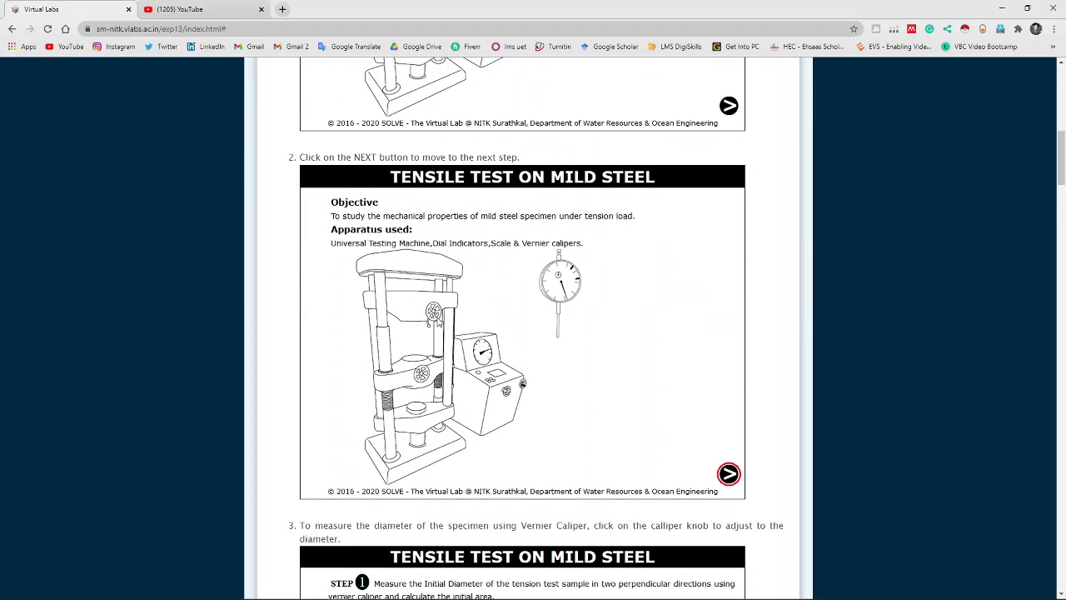
pyautogui.scroll(-1, 439, 323)
pyautogui.scroll(-3, 439, 323)
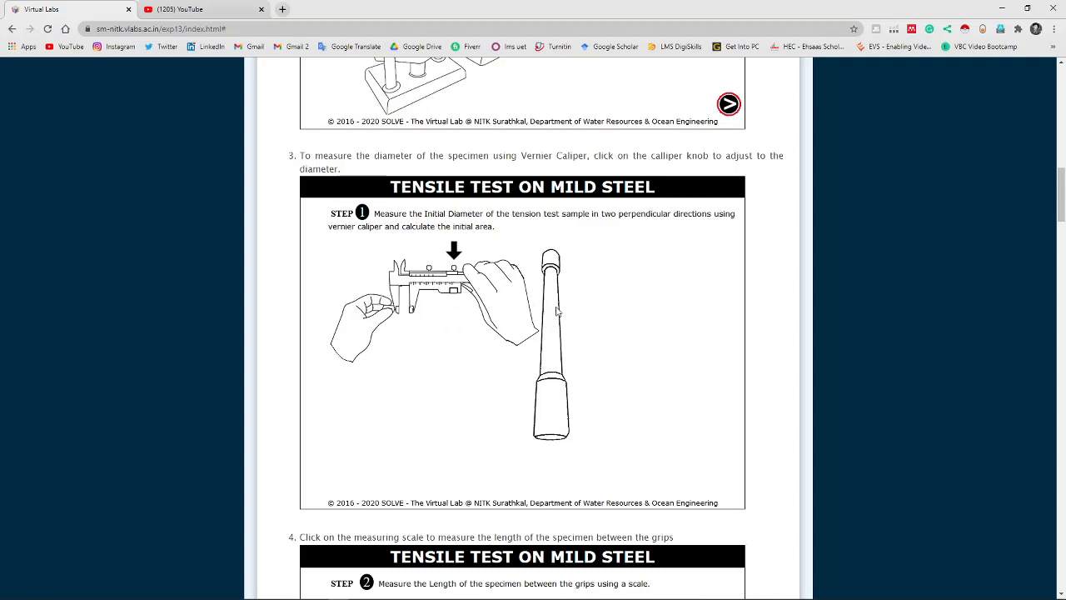
pyautogui.scroll(-1, 560, 312)
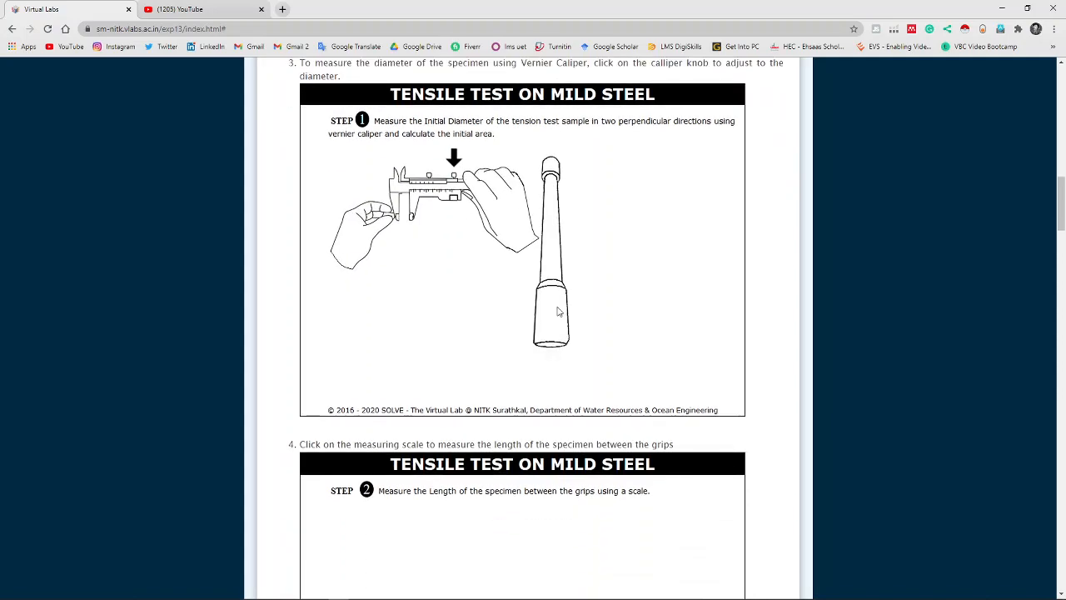
pyautogui.scroll(-4, 559, 312)
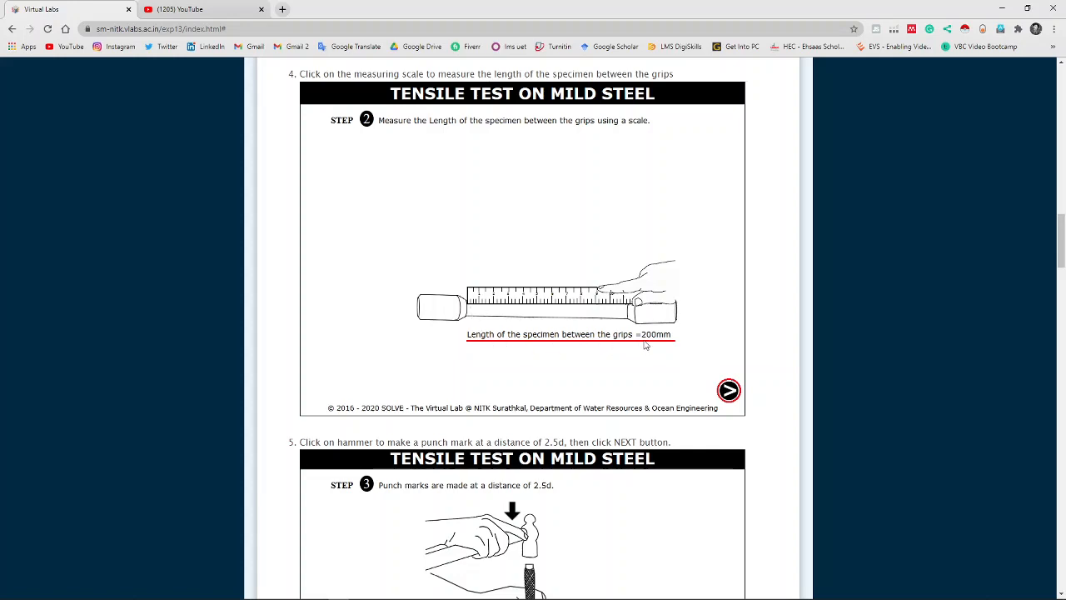
pyautogui.scroll(-3, 644, 345)
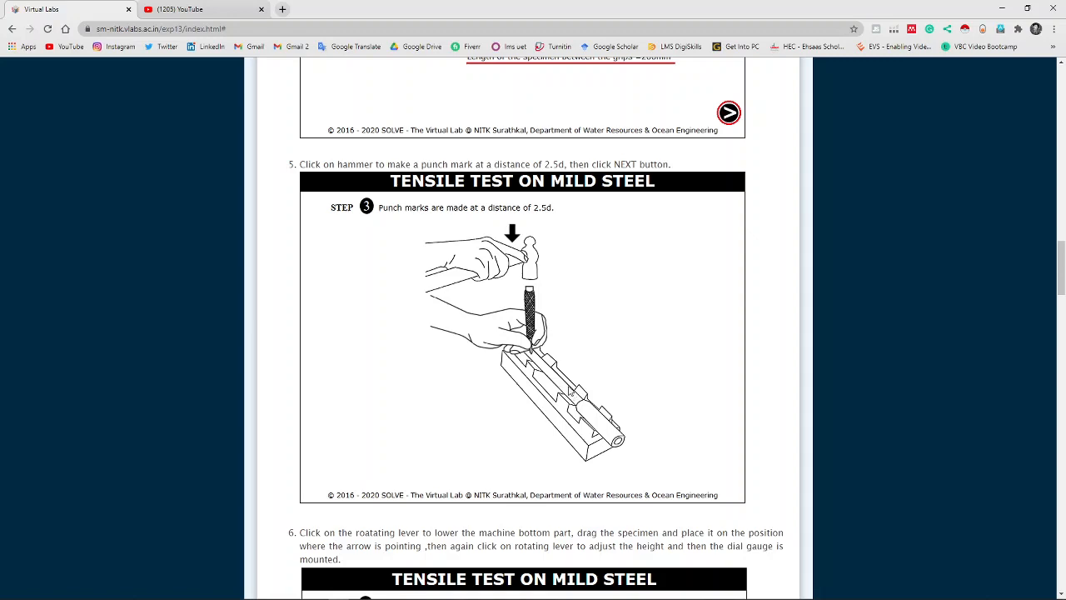
pyautogui.scroll(-2, 542, 361)
pyautogui.scroll(-3, 543, 360)
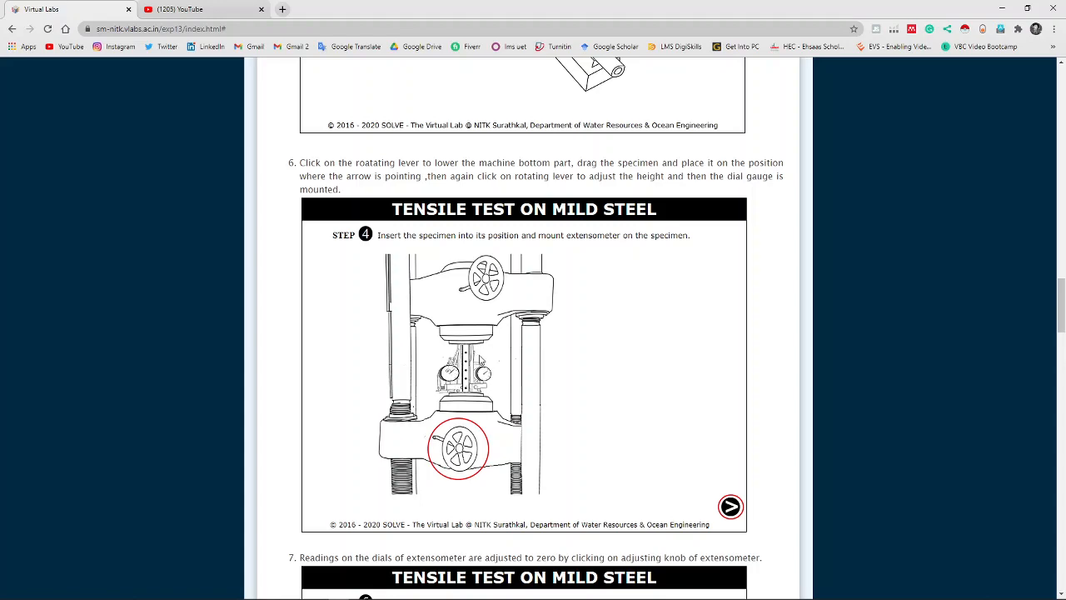
pyautogui.scroll(-4, 487, 369)
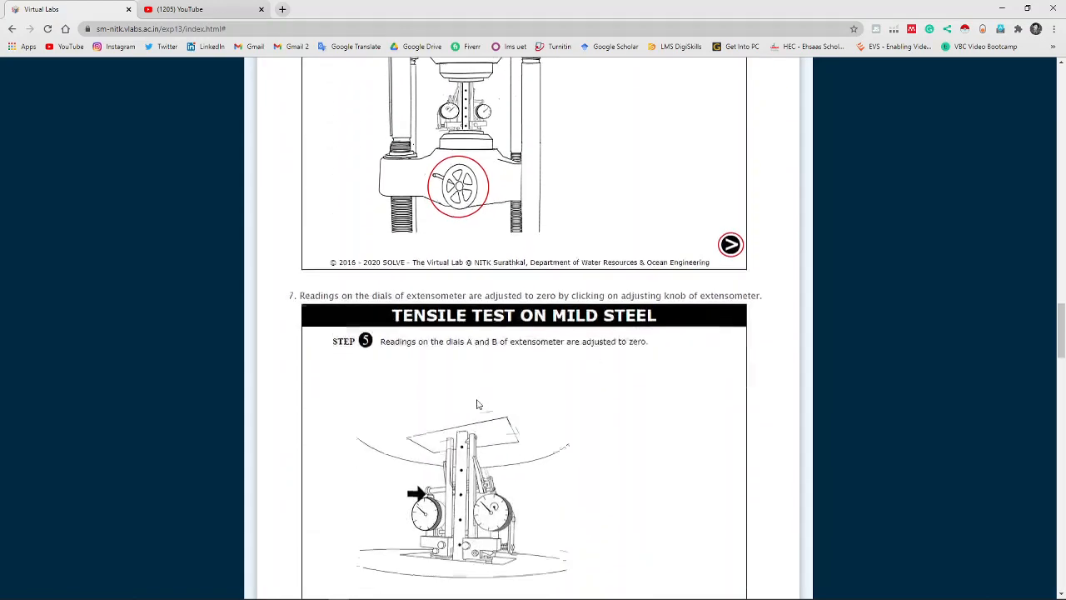
pyautogui.scroll(-1, 479, 404)
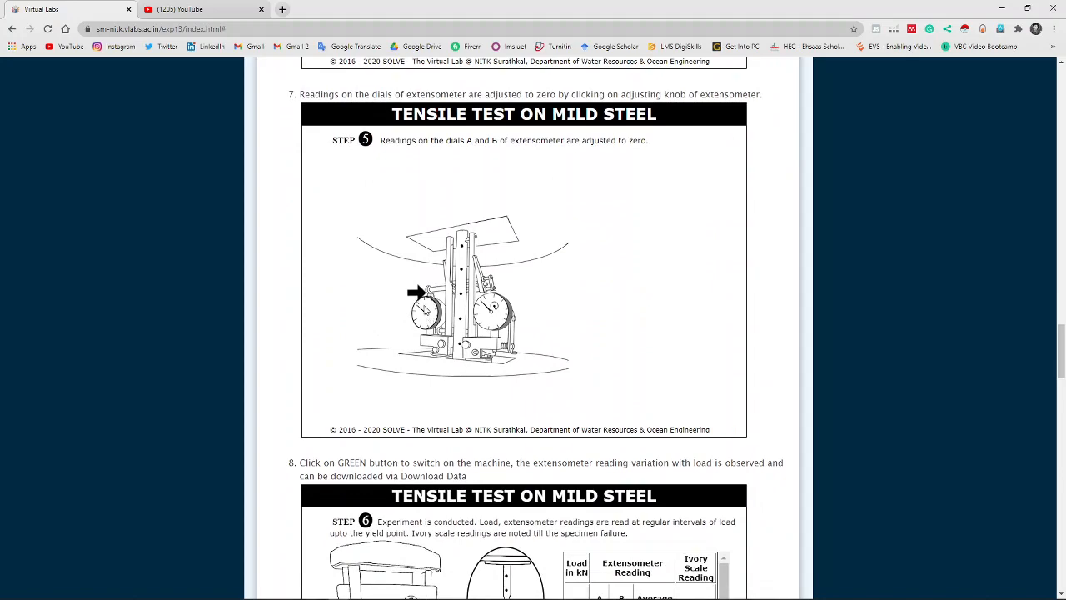
# - Read the remaining procedure on running the test, plotting the load graphs, measuring the broken specimen and entering the calculated results
pyautogui.scroll(-4, 425, 310)
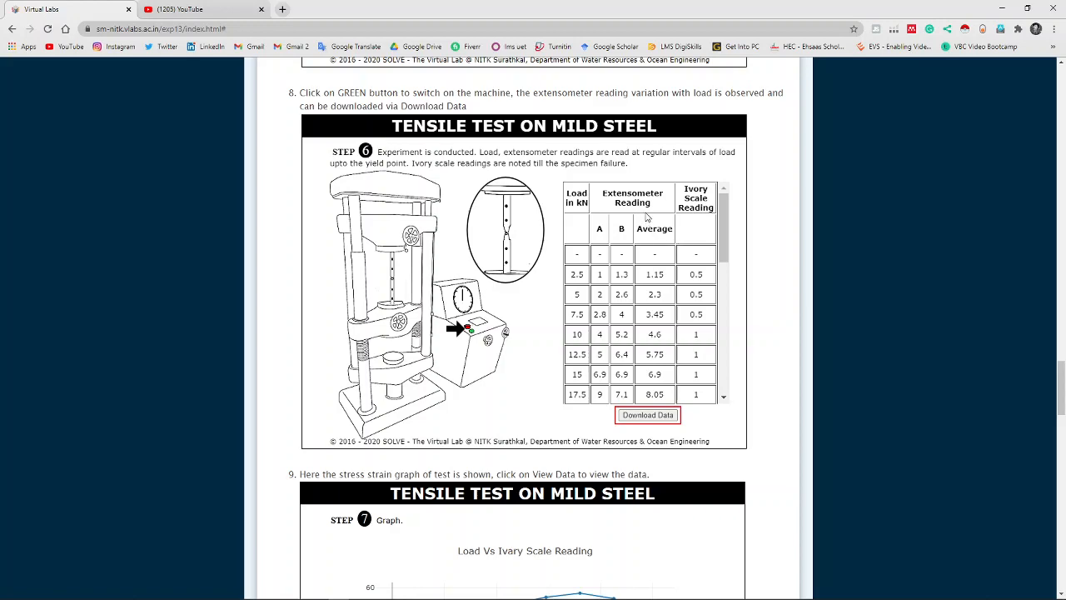
pyautogui.scroll(-4, 639, 261)
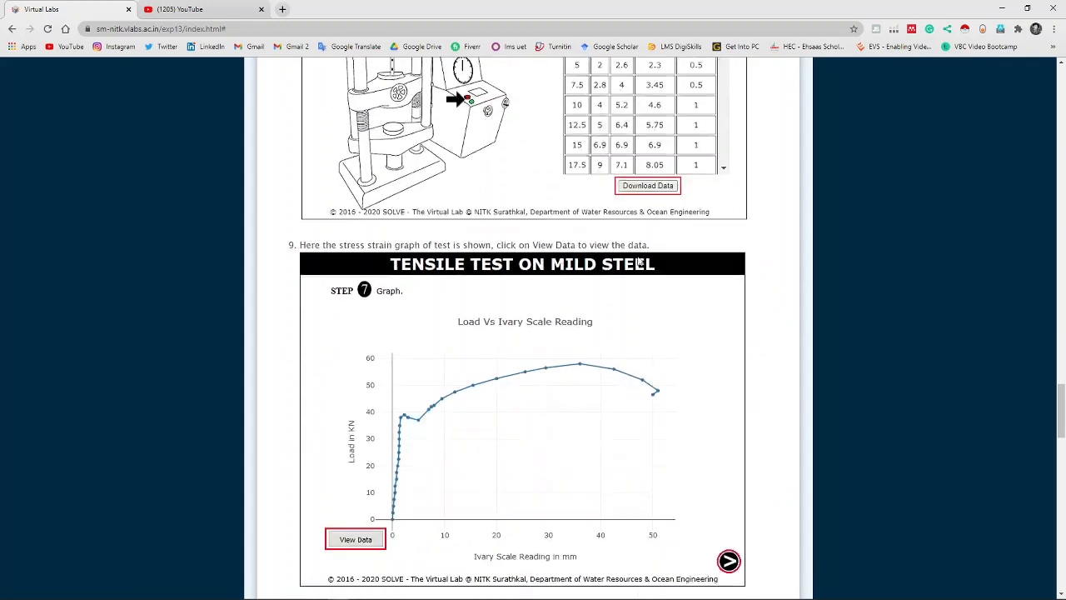
pyautogui.scroll(-1, 488, 324)
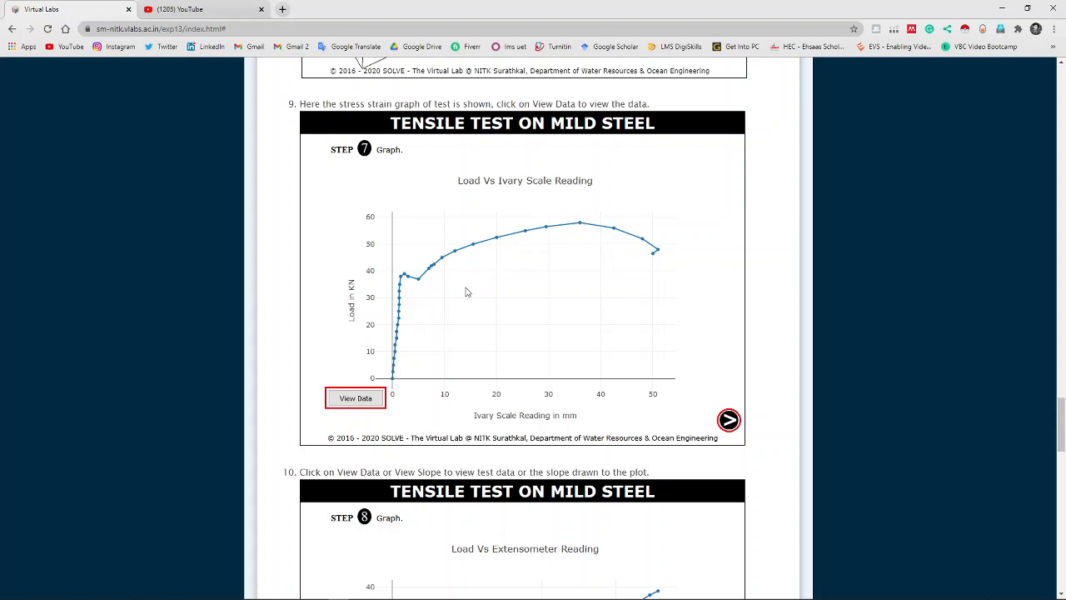
pyautogui.scroll(-5, 562, 366)
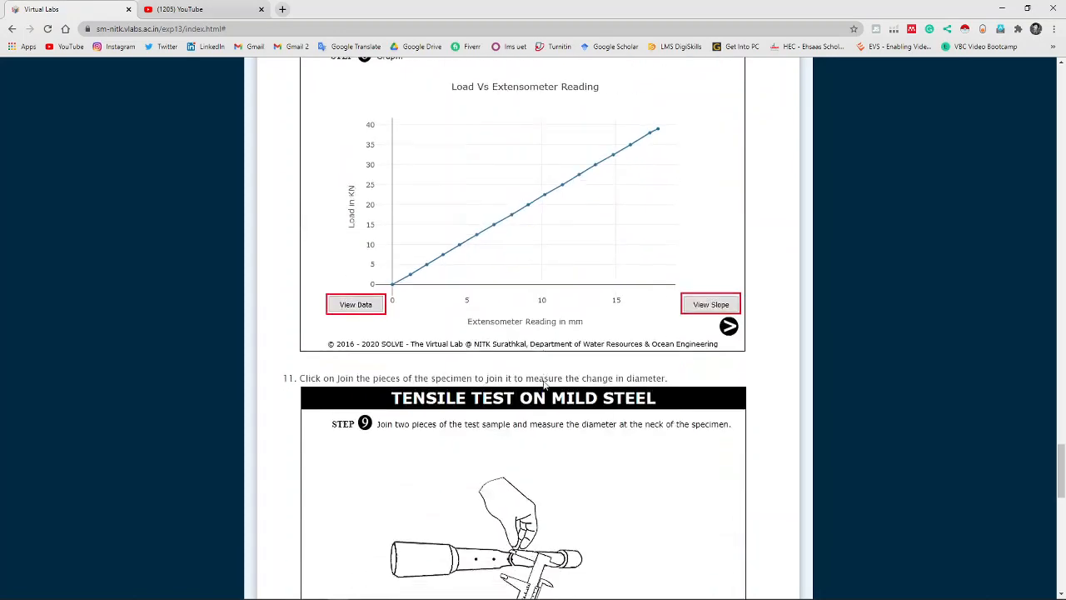
pyautogui.scroll(2, 543, 382)
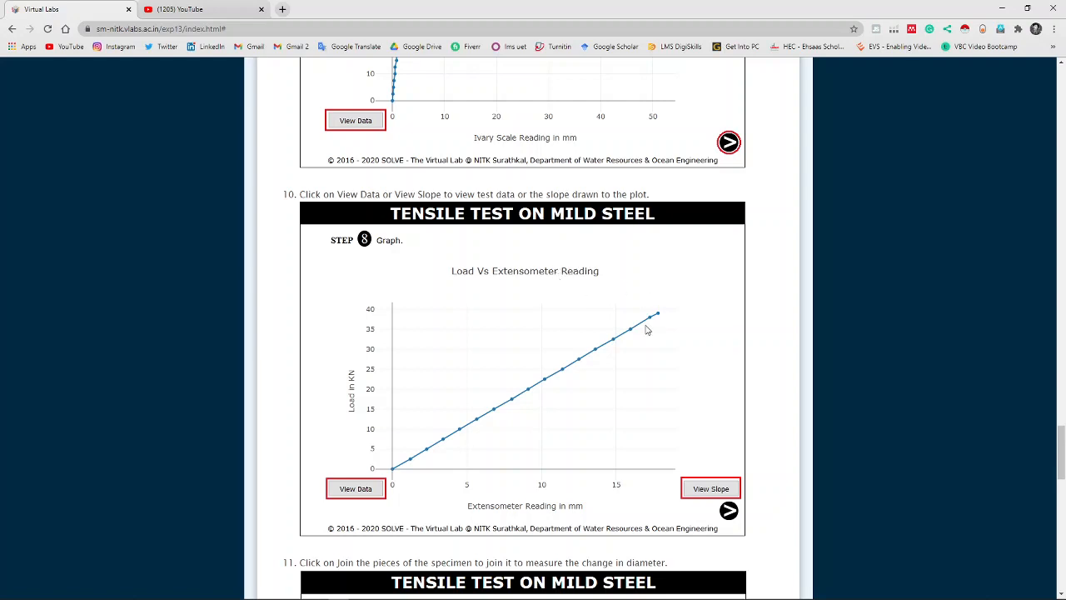
pyautogui.scroll(-1, 650, 330)
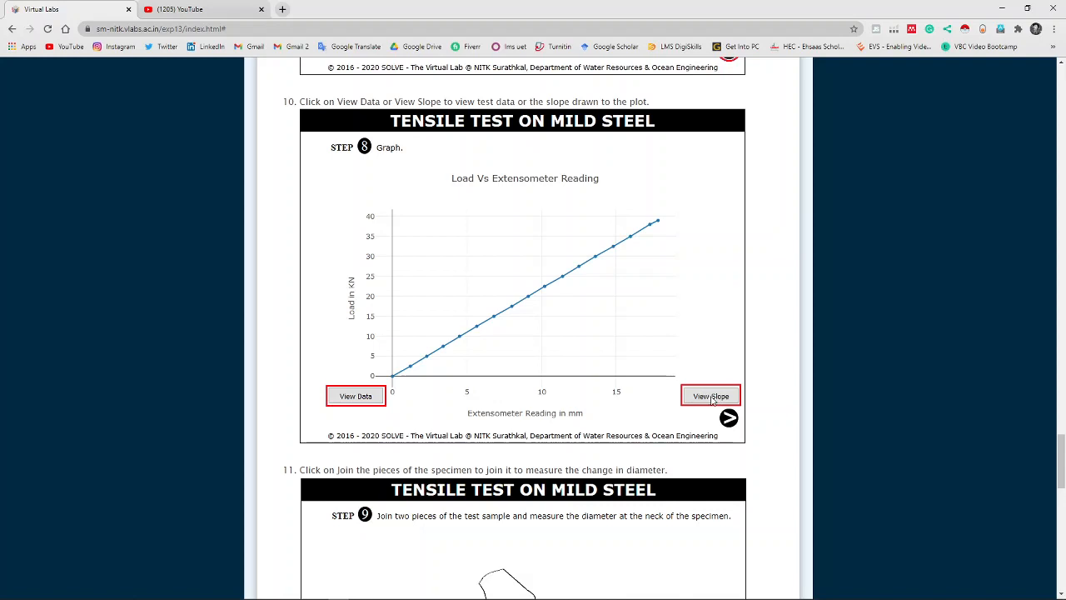
pyautogui.scroll(-4, 707, 400)
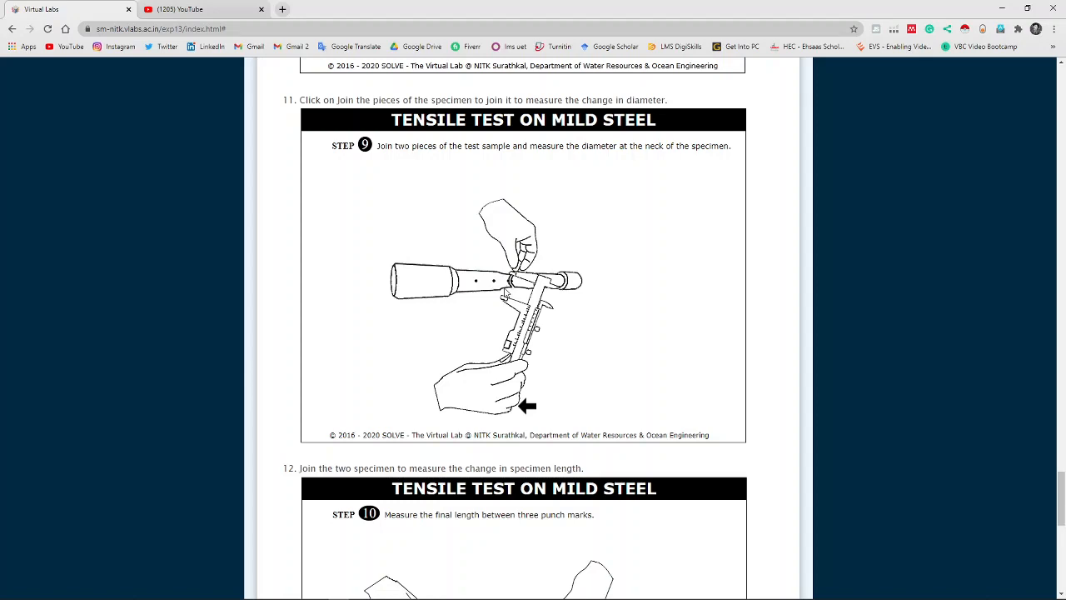
pyautogui.scroll(-3, 505, 293)
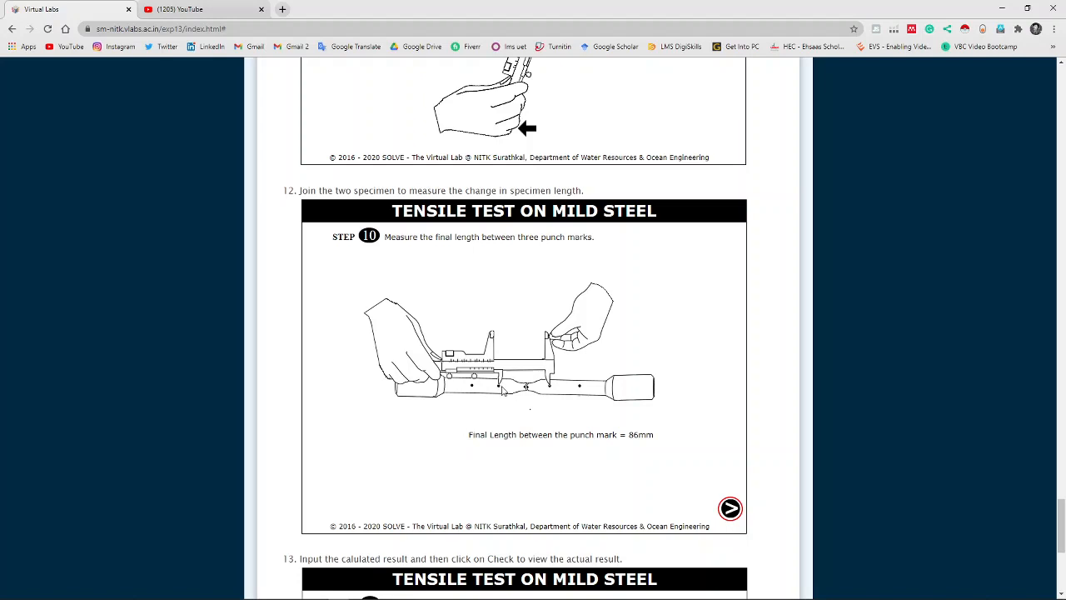
pyautogui.scroll(-4, 505, 388)
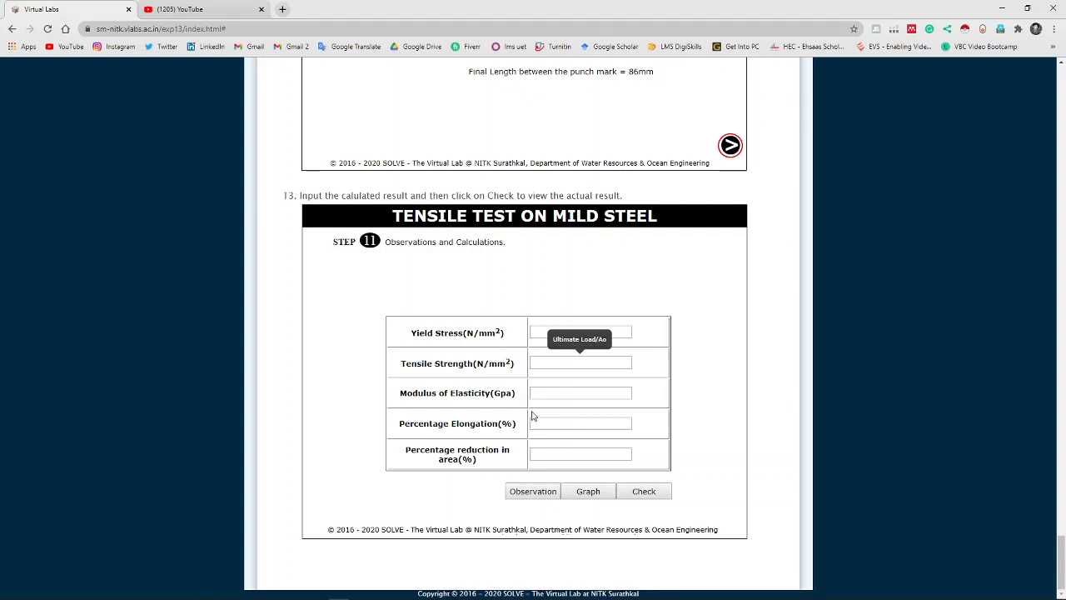
# - Open the simulator for the Tensile Test on Mild Steel experiment
pyautogui.scroll(20, 534, 417)
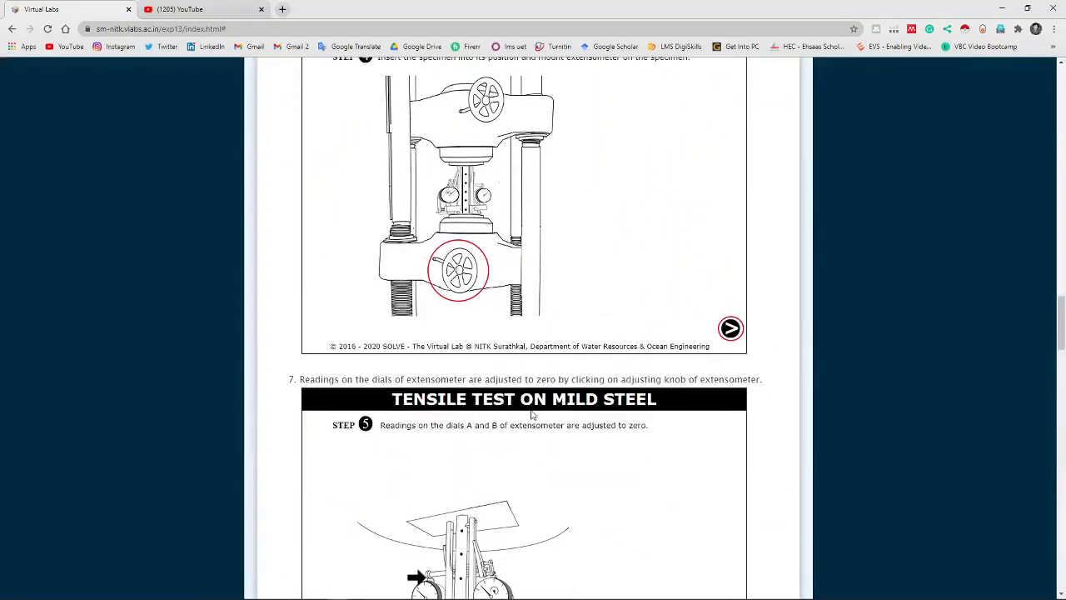
pyautogui.scroll(15, 533, 414)
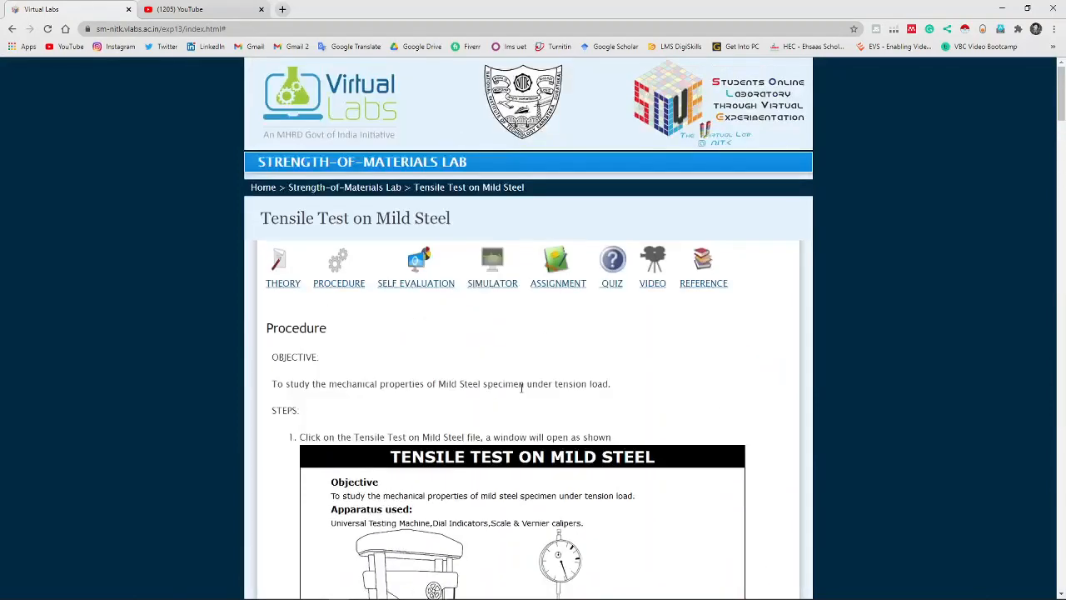
pyautogui.click(489, 277)
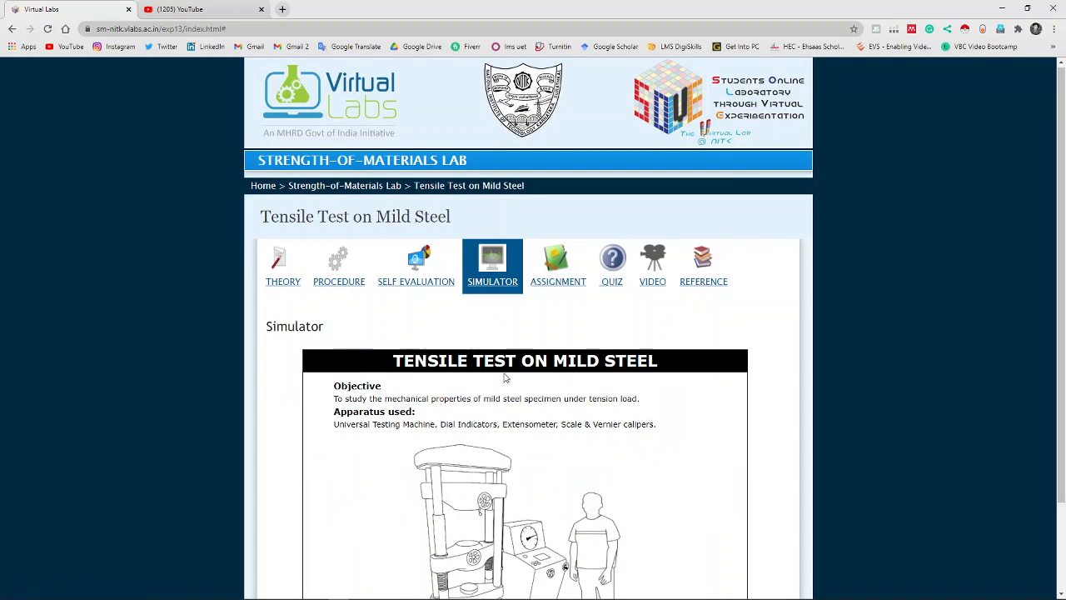
pyautogui.scroll(-2, 505, 380)
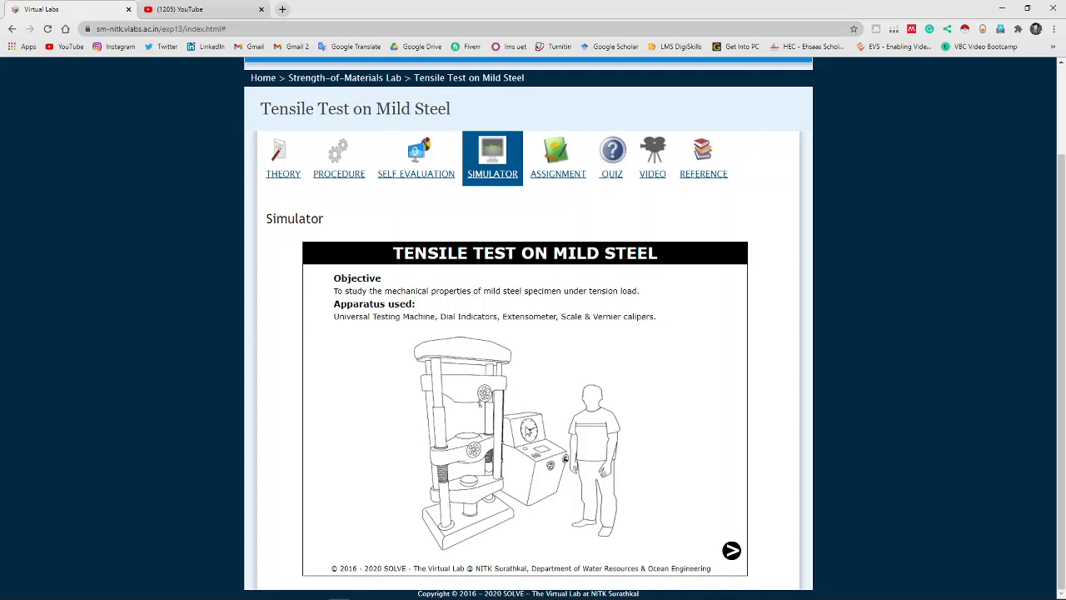
# - Measure the specimen's initial diameter in two perpendicular directions with the vernier caliper and its length between the grips with the scale
pyautogui.click(731, 551)
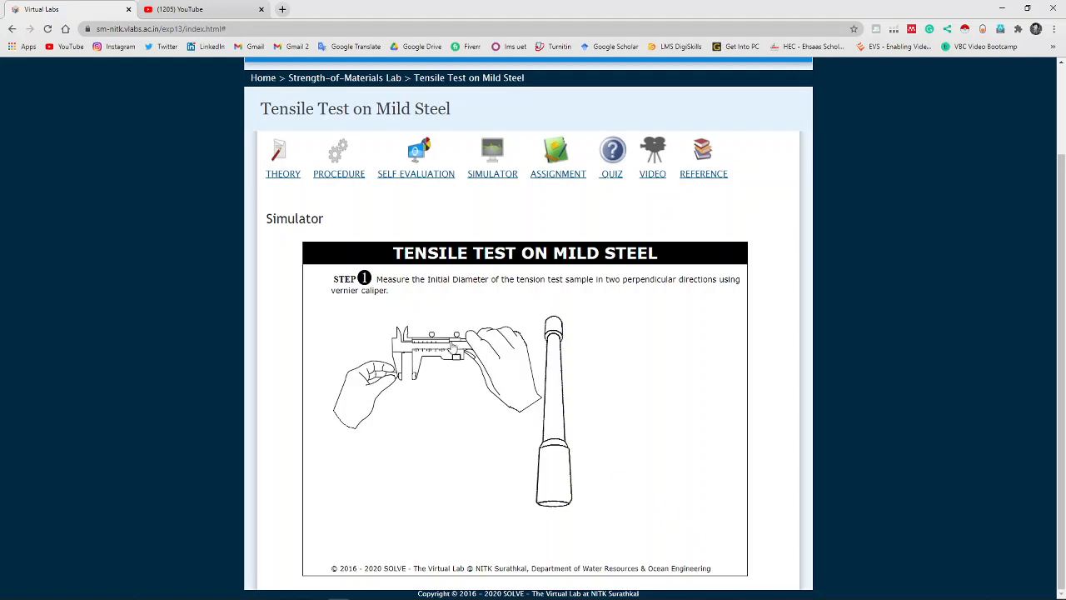
pyautogui.moveTo(453, 348); pyautogui.dragTo(576, 384)
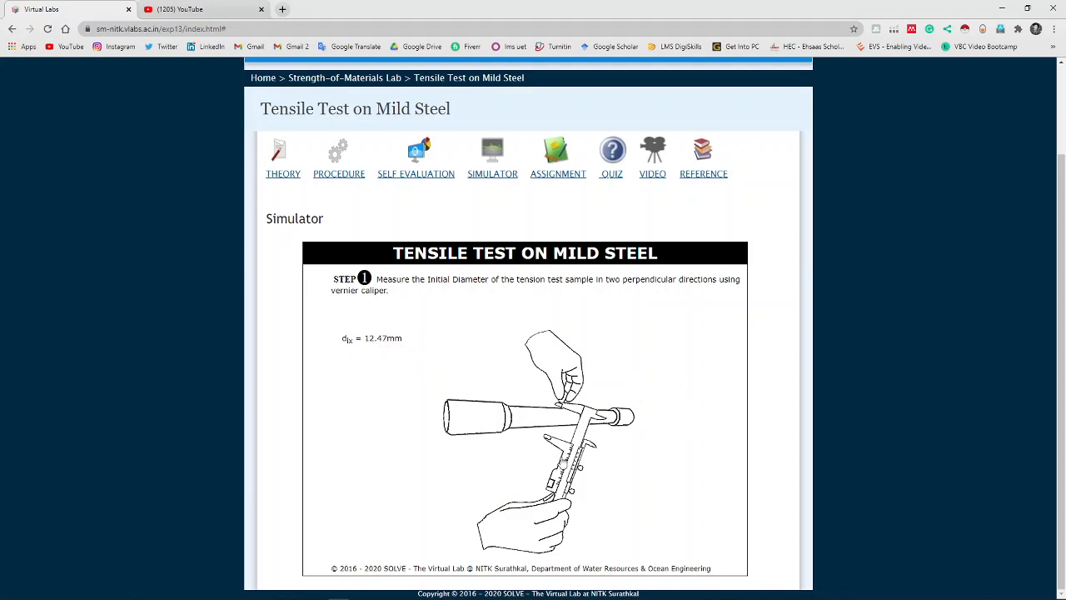
pyautogui.click(567, 456)
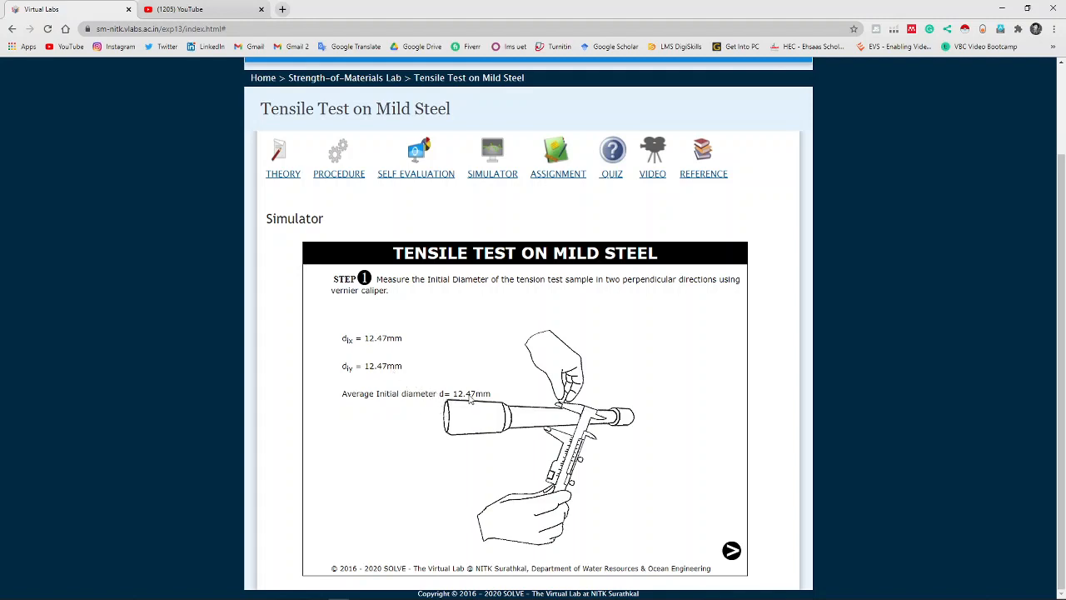
pyautogui.click(731, 550)
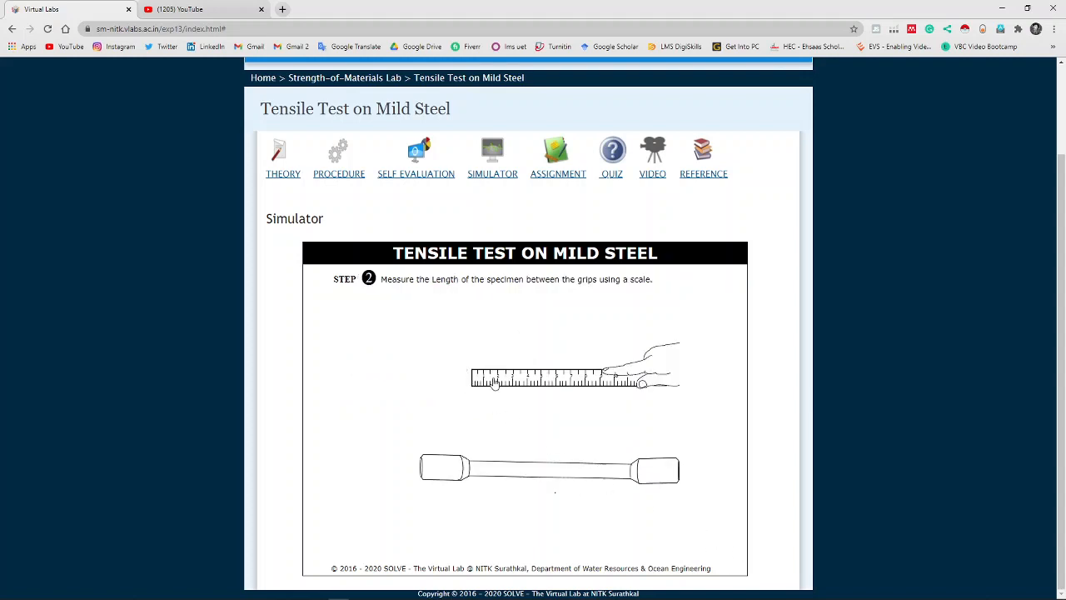
pyautogui.moveTo(495, 383); pyautogui.dragTo(492, 454)
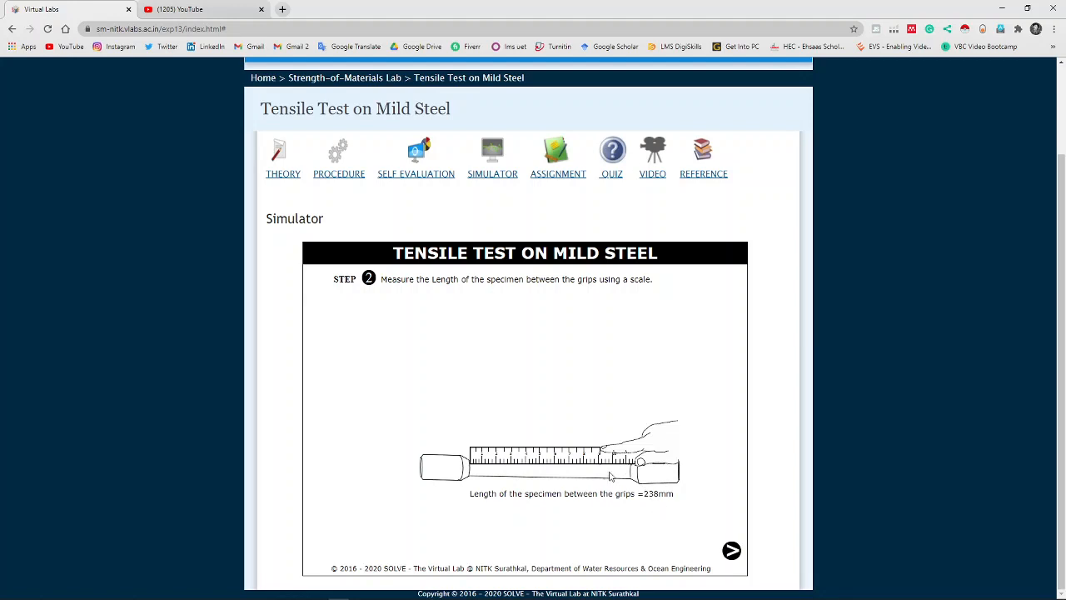
# - Hammer all the punch marks along the specimen at a distance of 2.5d and proceed to the specimen mounting stage
pyautogui.click(731, 550)
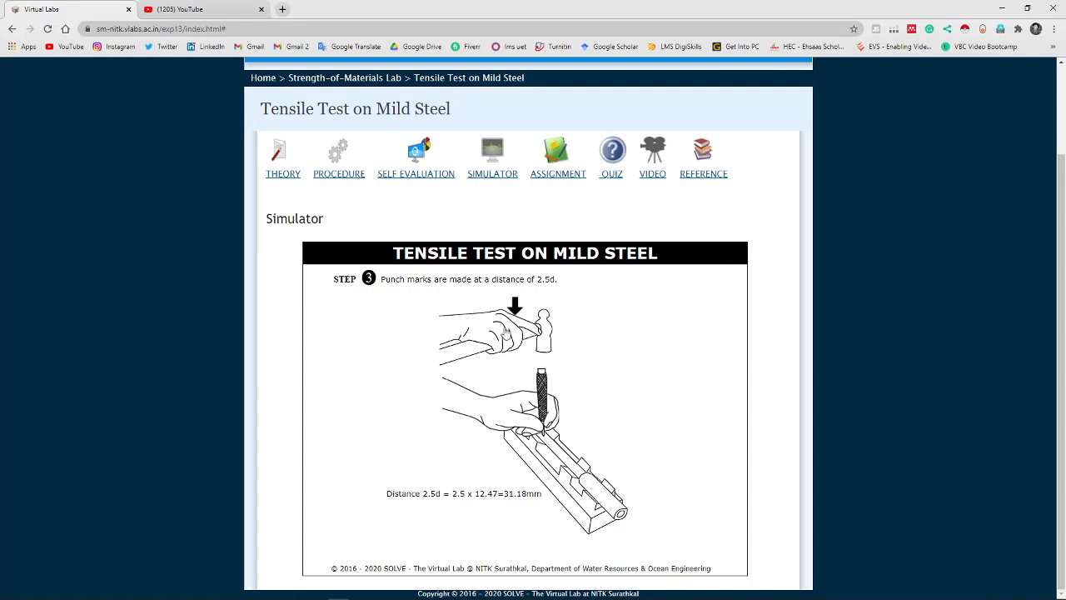
pyautogui.click(506, 332)
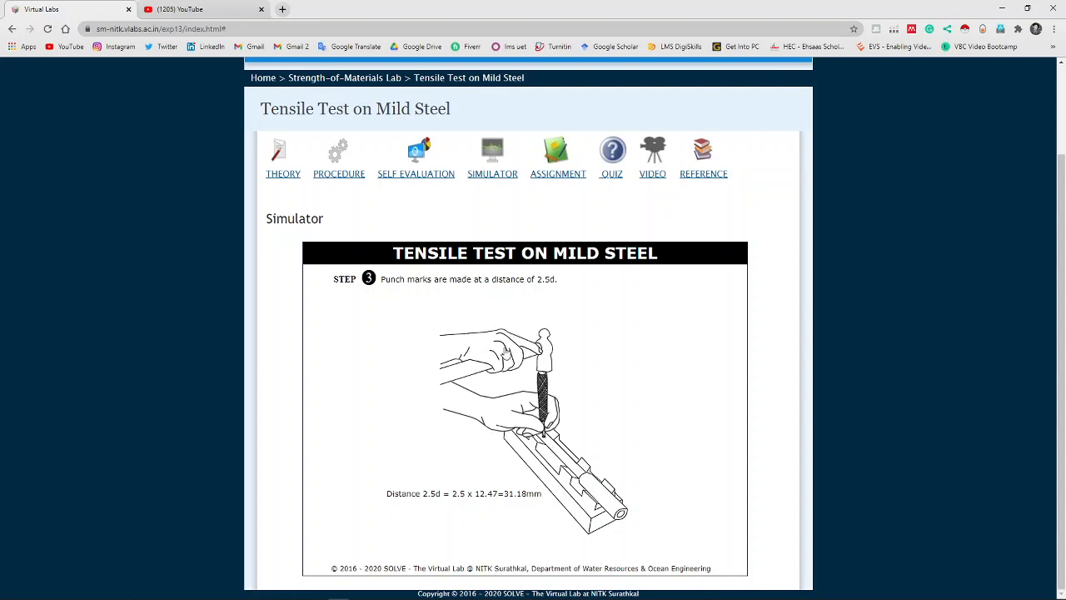
pyautogui.click(506, 351)
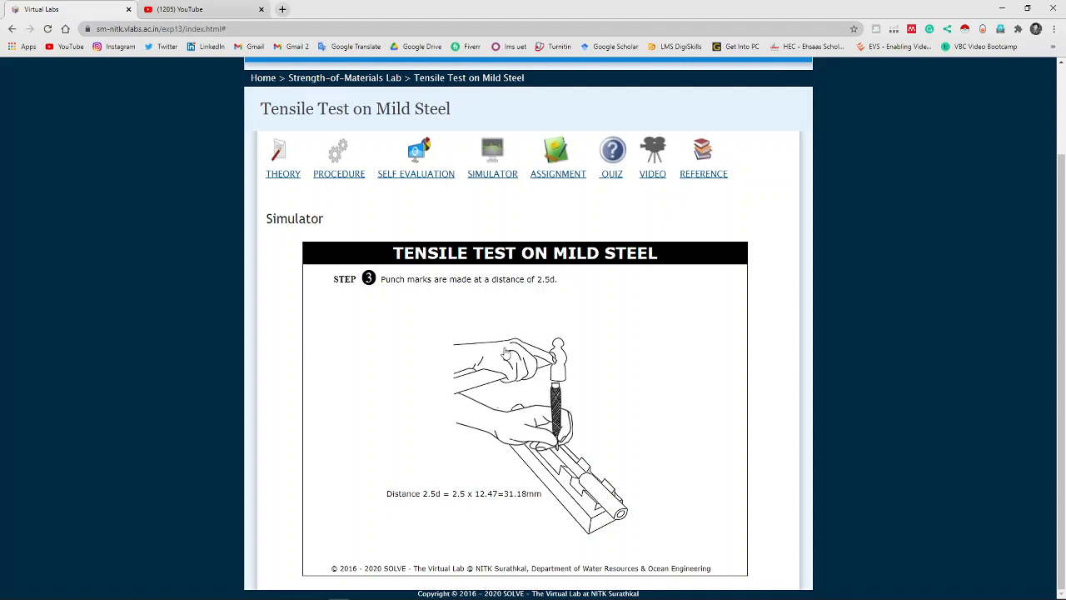
pyautogui.click(510, 356)
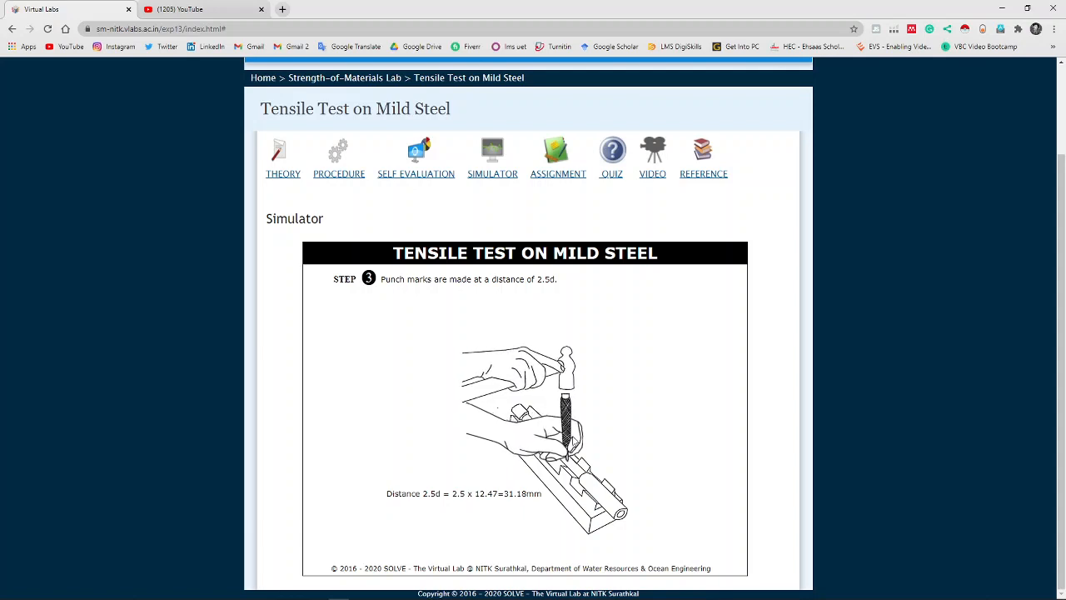
pyautogui.click(520, 369)
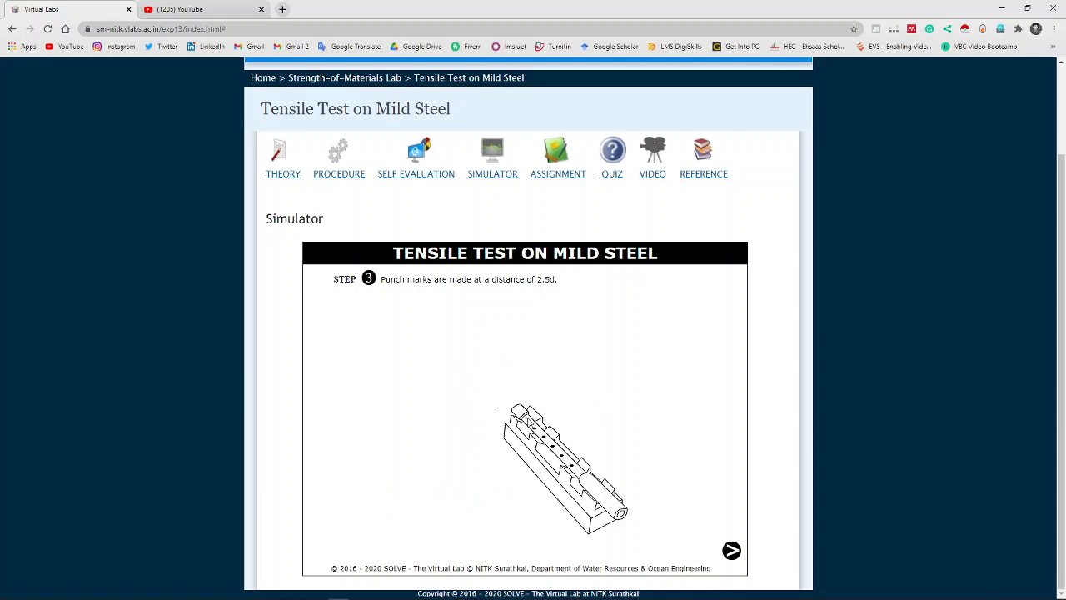
pyautogui.click(731, 551)
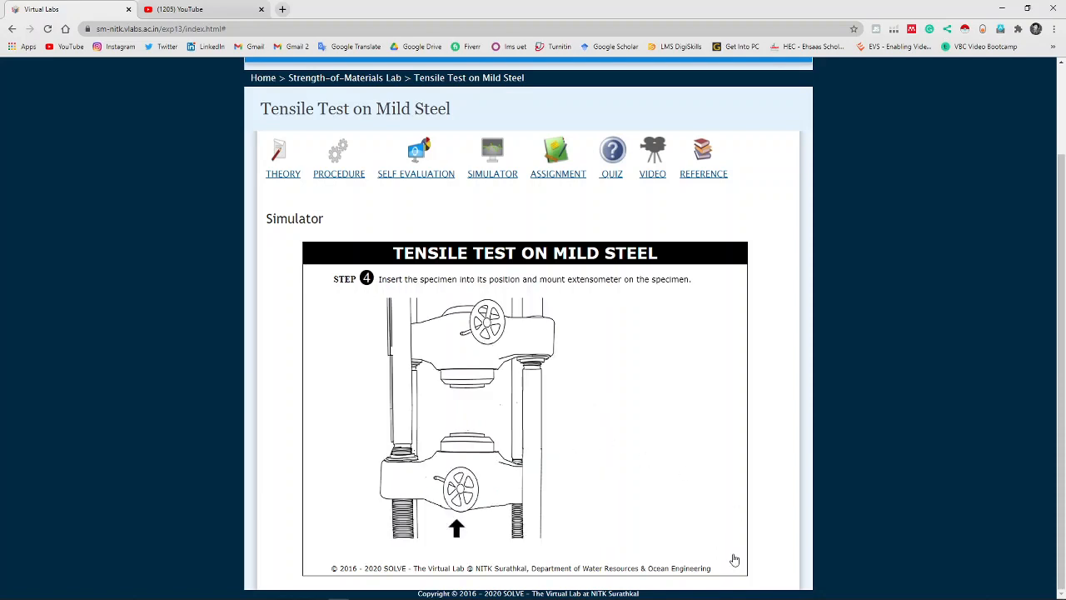
# - Lower the crosshead, insert the specimen between the grips, clamp it and mount the extensometer, completing step 4
pyautogui.click(471, 494)
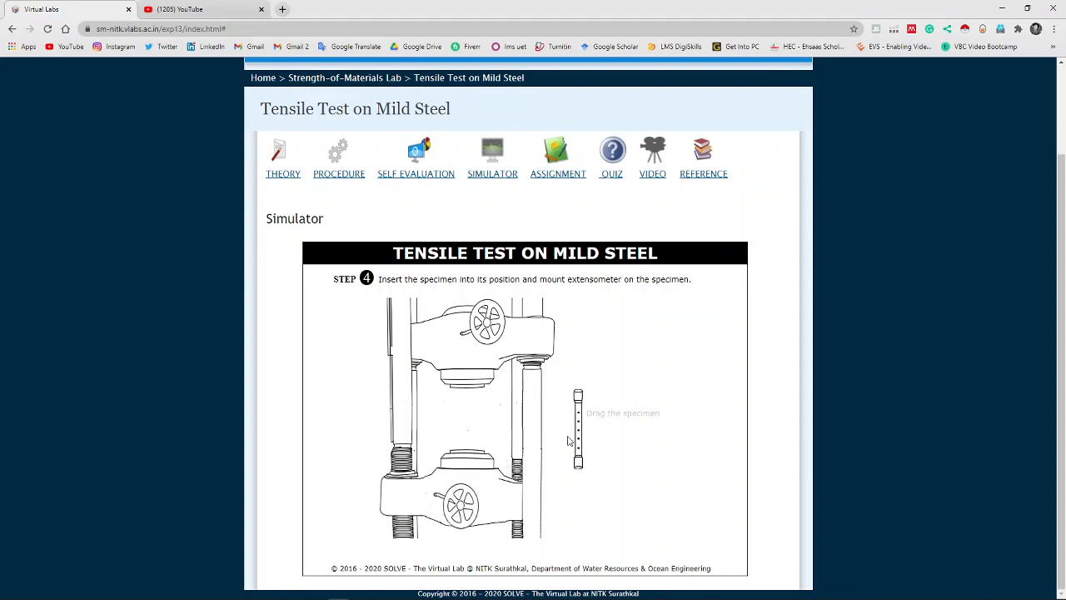
pyautogui.moveTo(580, 434); pyautogui.dragTo(466, 417)
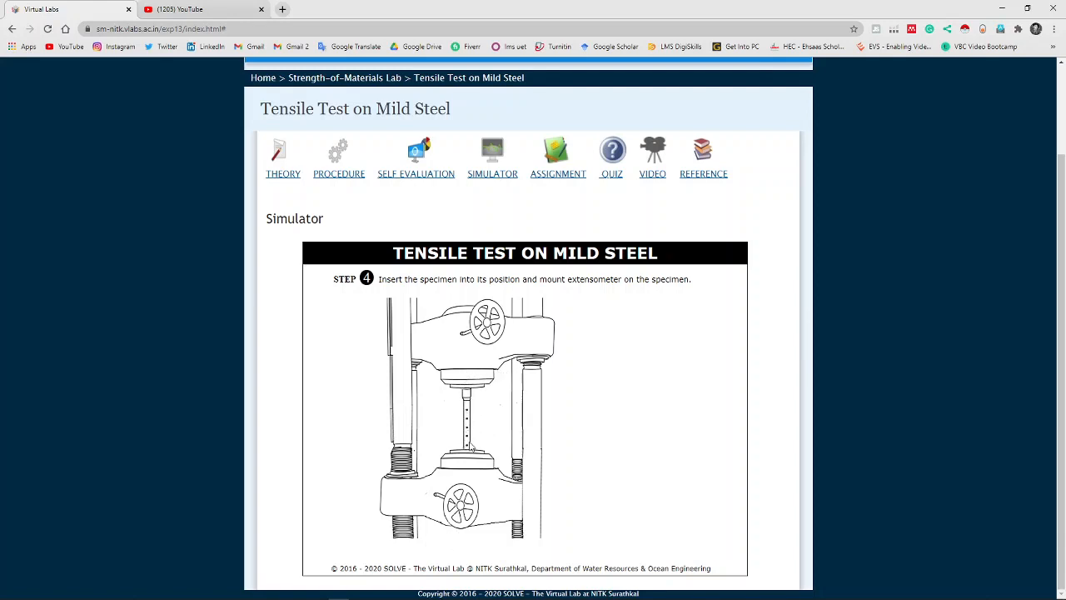
pyautogui.click(458, 507)
pyautogui.click(458, 385)
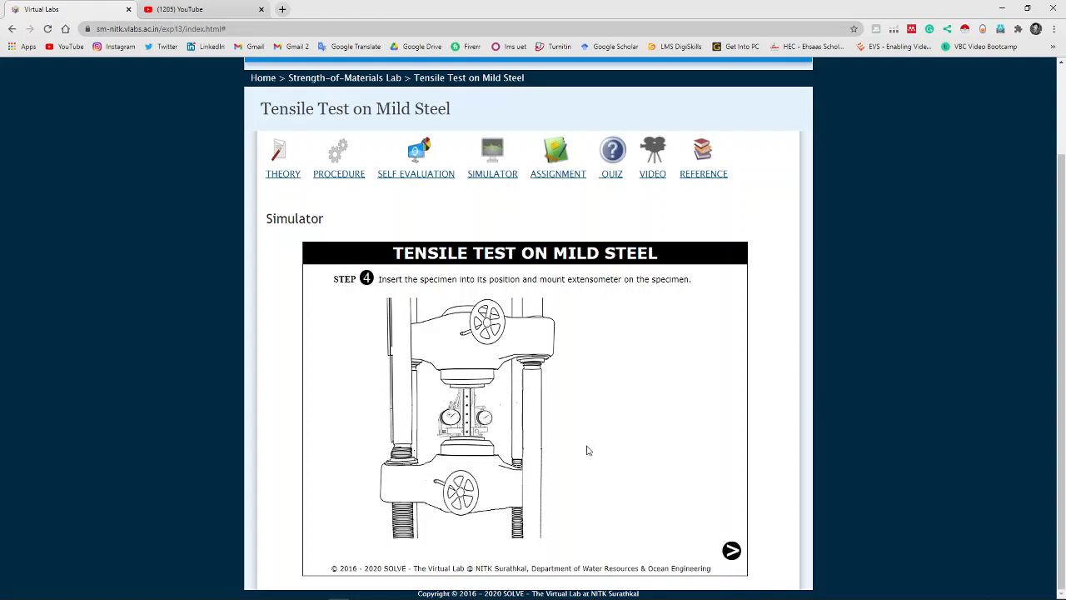
pyautogui.click(730, 549)
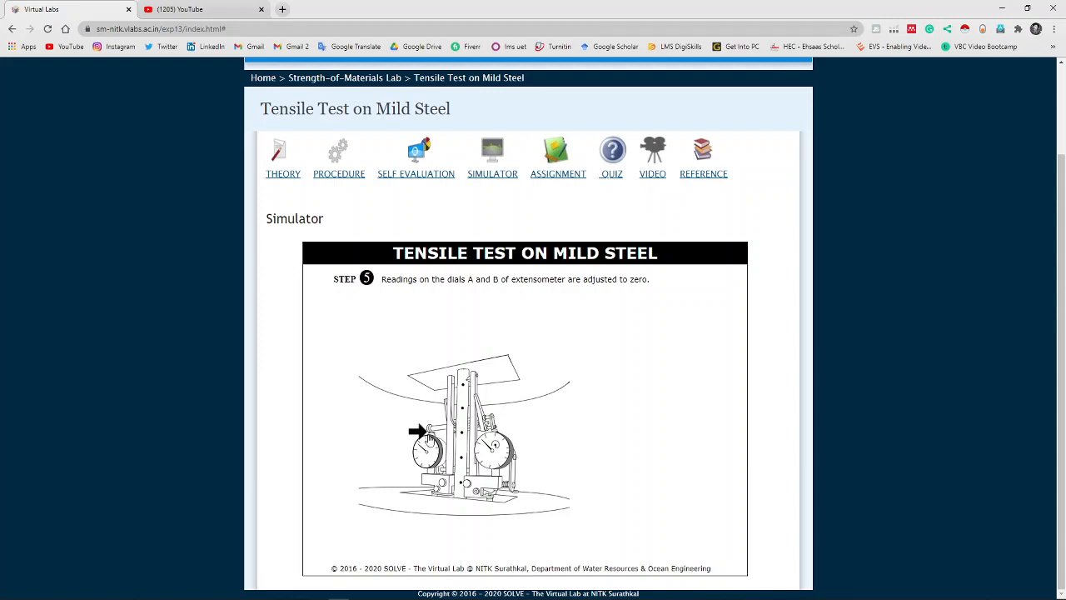
# - Adjust both extensometer dials A and B to zero and proceed to conducting the experiment
pyautogui.click(427, 450)
pyautogui.click(494, 436)
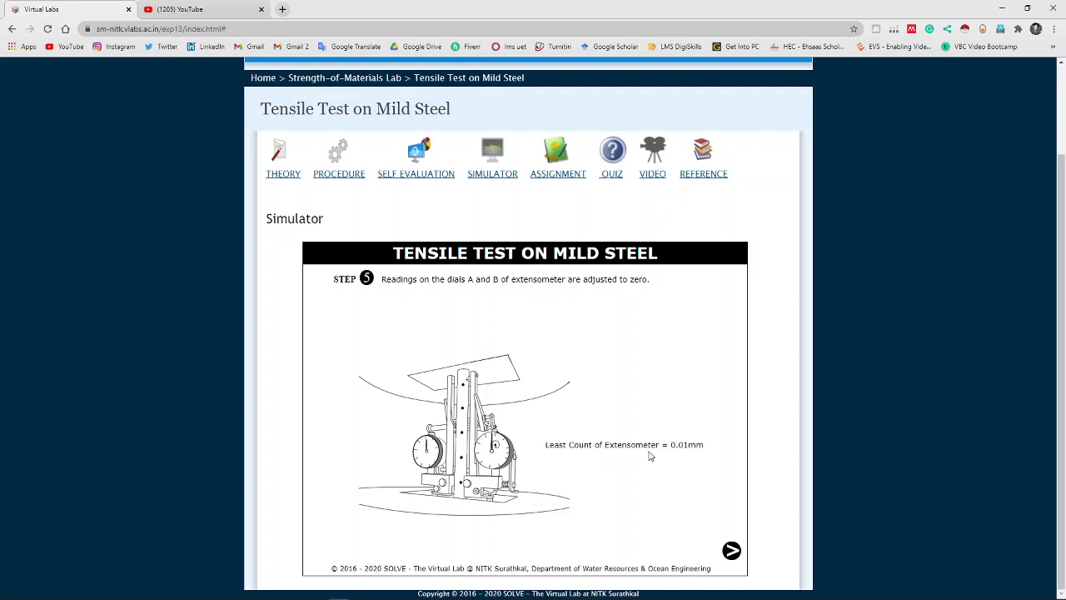
pyautogui.click(732, 550)
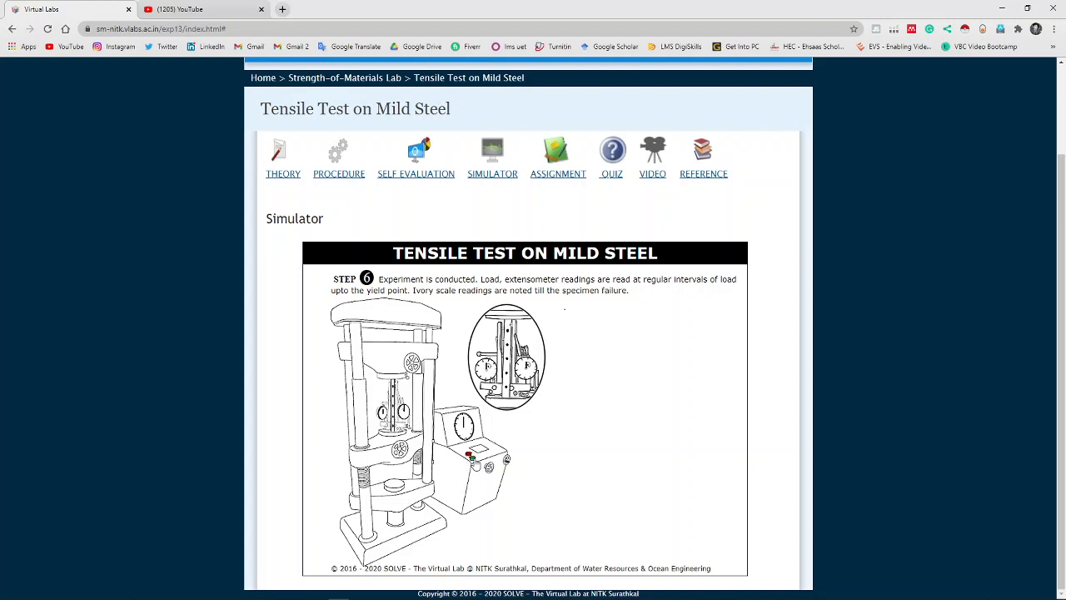
# - Run the tensile test until the specimen fails, switch off the machine and continue to the load graph
pyautogui.click(473, 461)
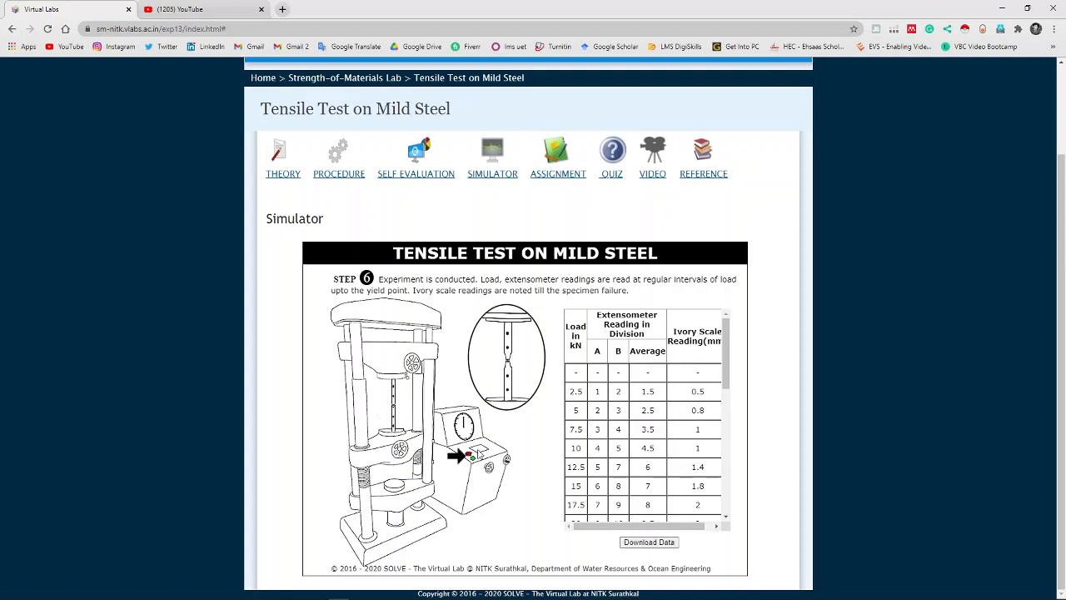
pyautogui.scroll(-5, 641, 392)
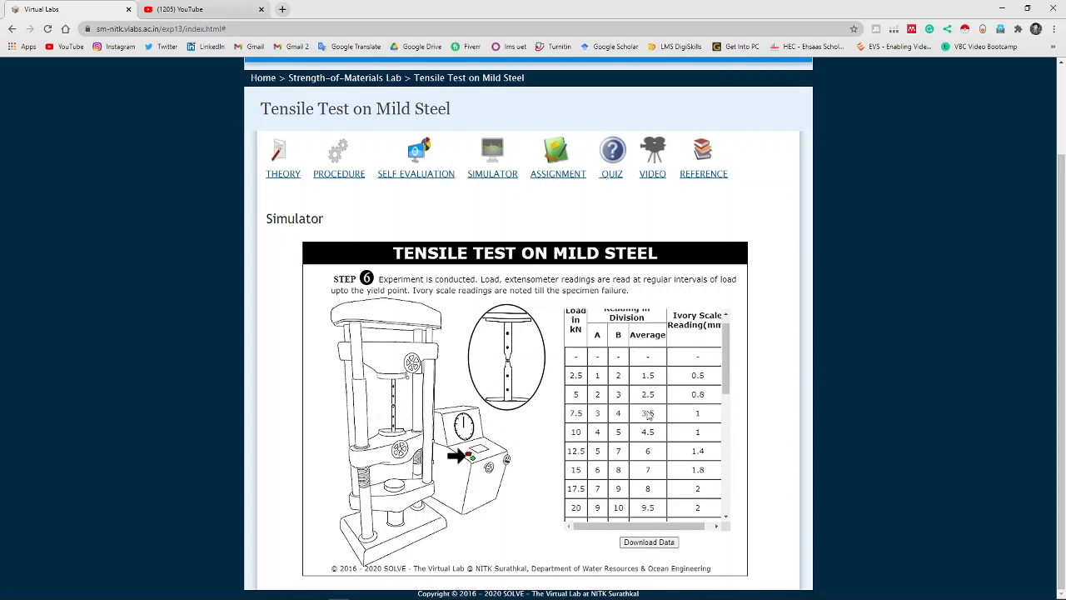
pyautogui.click(472, 459)
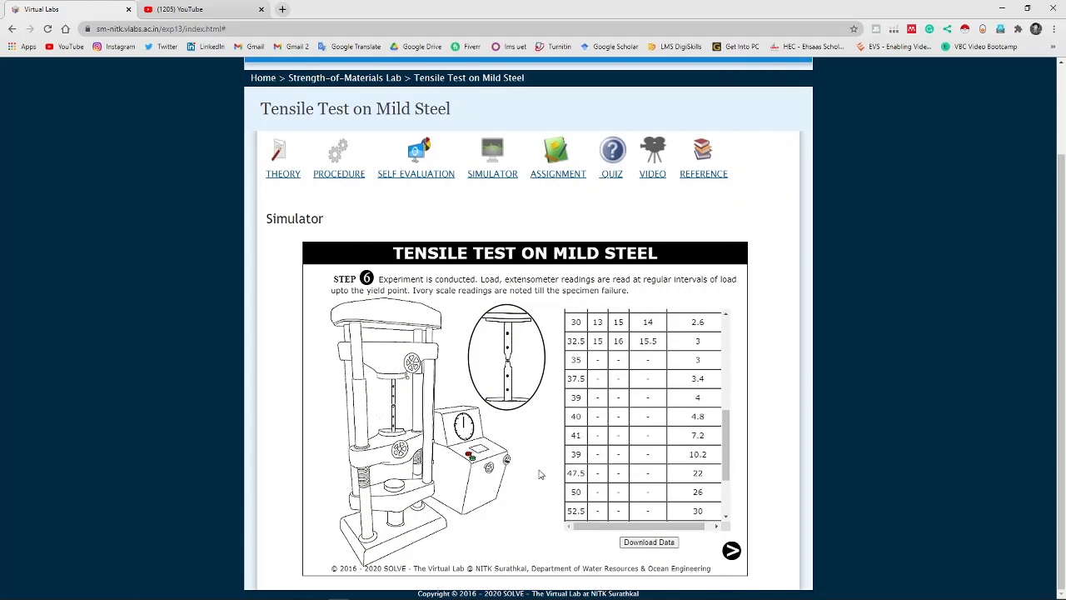
pyautogui.scroll(-3, 658, 479)
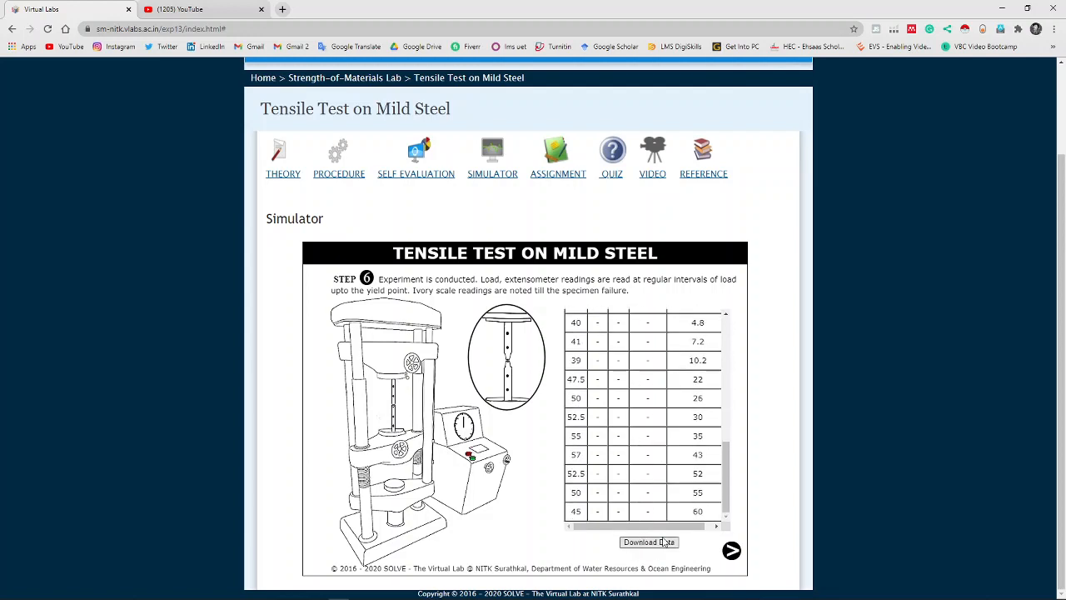
pyautogui.click(731, 551)
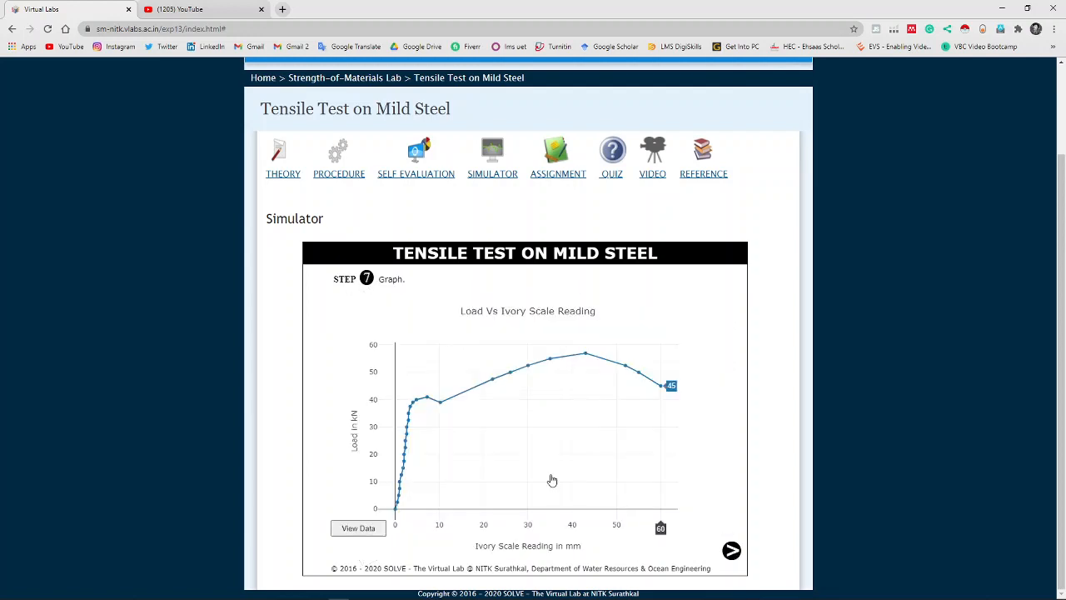
# - Examine the load versus ivory scale and load versus extensometer graphs, including the slope and data table, and move on to step 9
pyautogui.moveTo(448, 386)
pyautogui.click(731, 553)
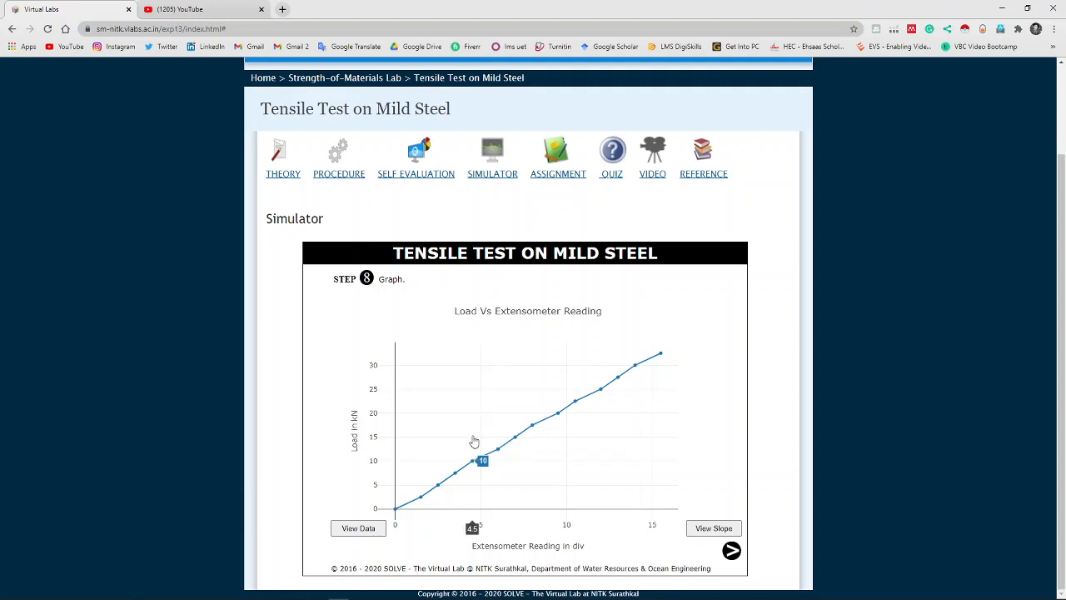
pyautogui.moveTo(425, 498)
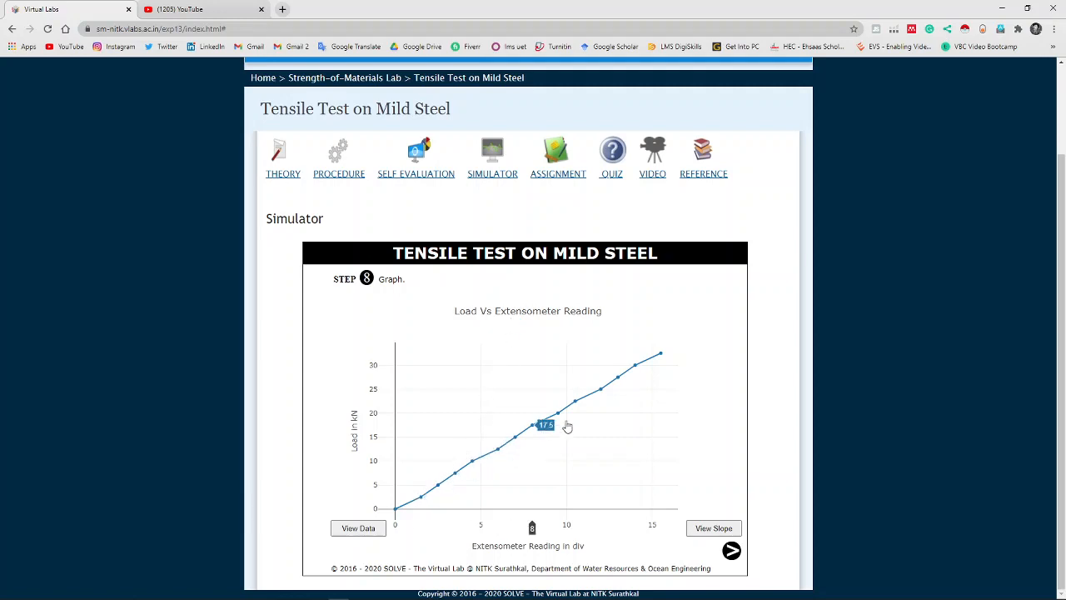
pyautogui.click(707, 530)
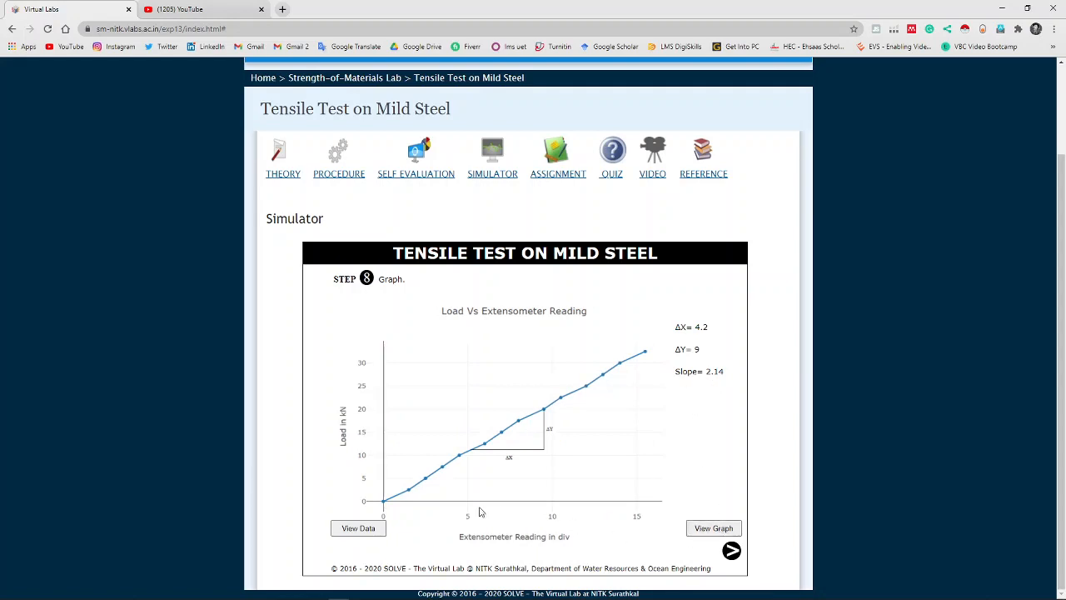
pyautogui.click(362, 528)
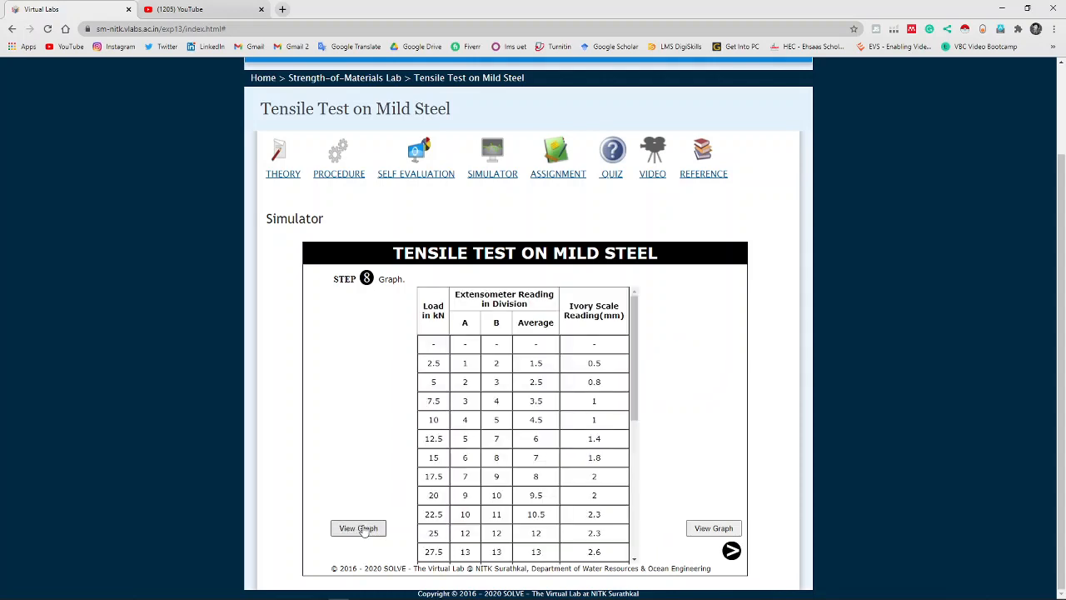
pyautogui.moveTo(631, 380); pyautogui.dragTo(638, 424)
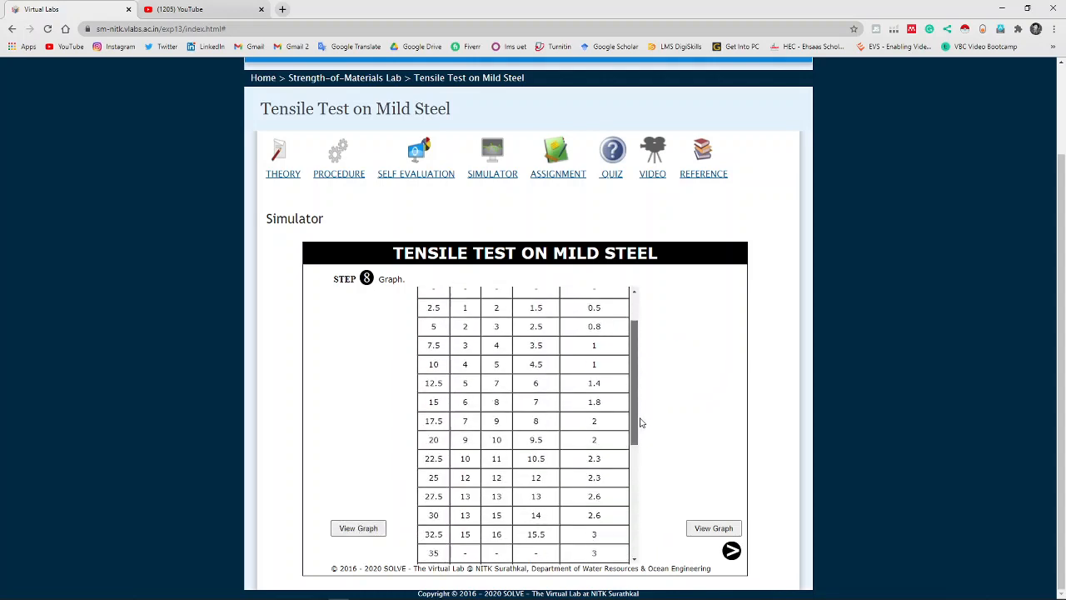
pyautogui.click(732, 551)
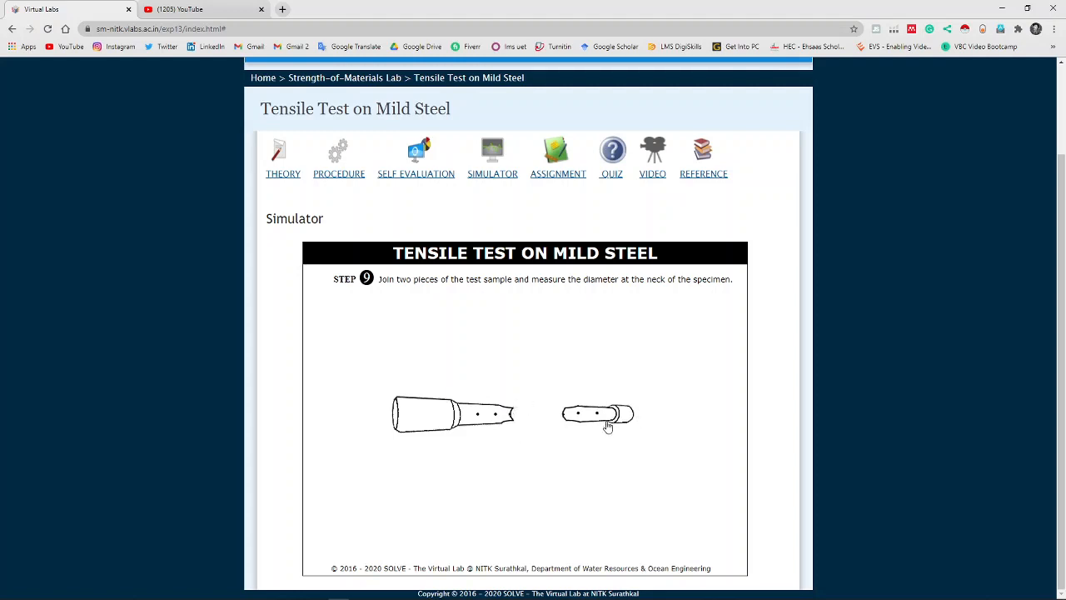
# - Join the two broken pieces and measure the diameter at the neck and the final length between the three punch marks
pyautogui.moveTo(608, 425); pyautogui.dragTo(514, 416)
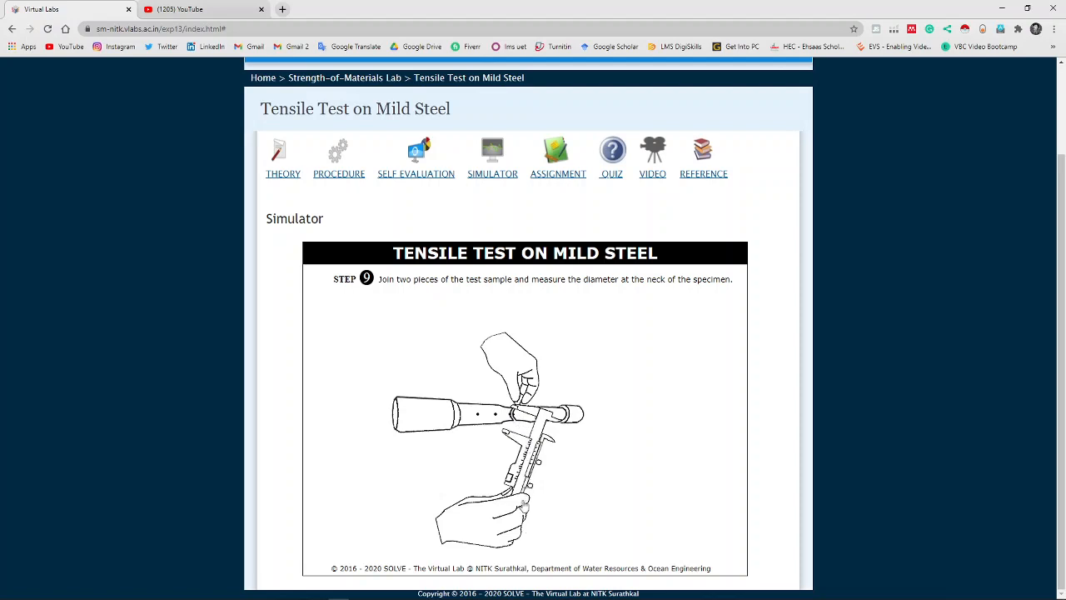
pyautogui.click(523, 501)
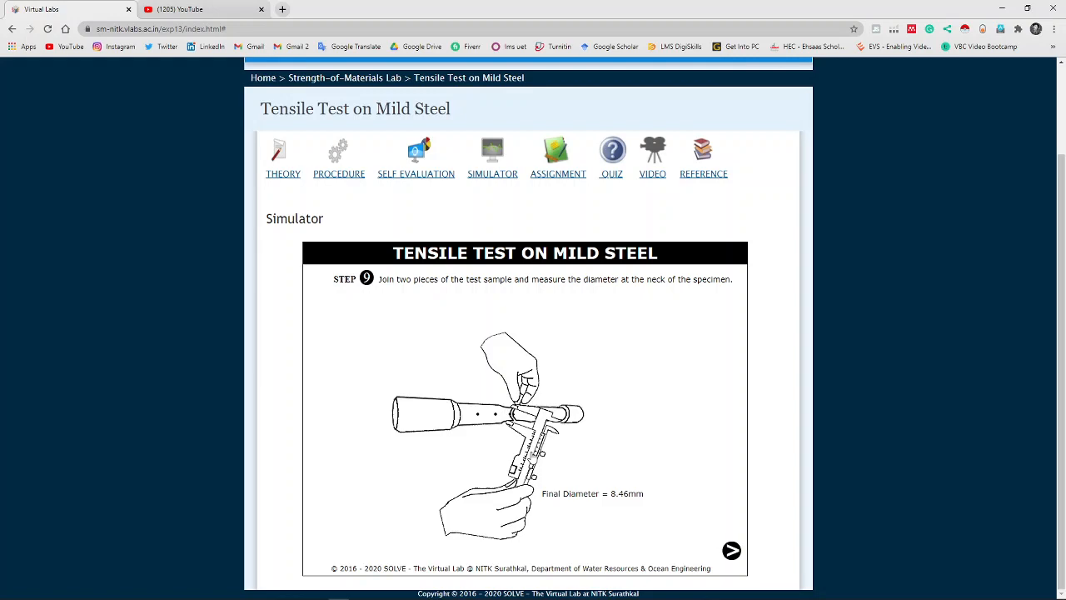
pyautogui.click(733, 553)
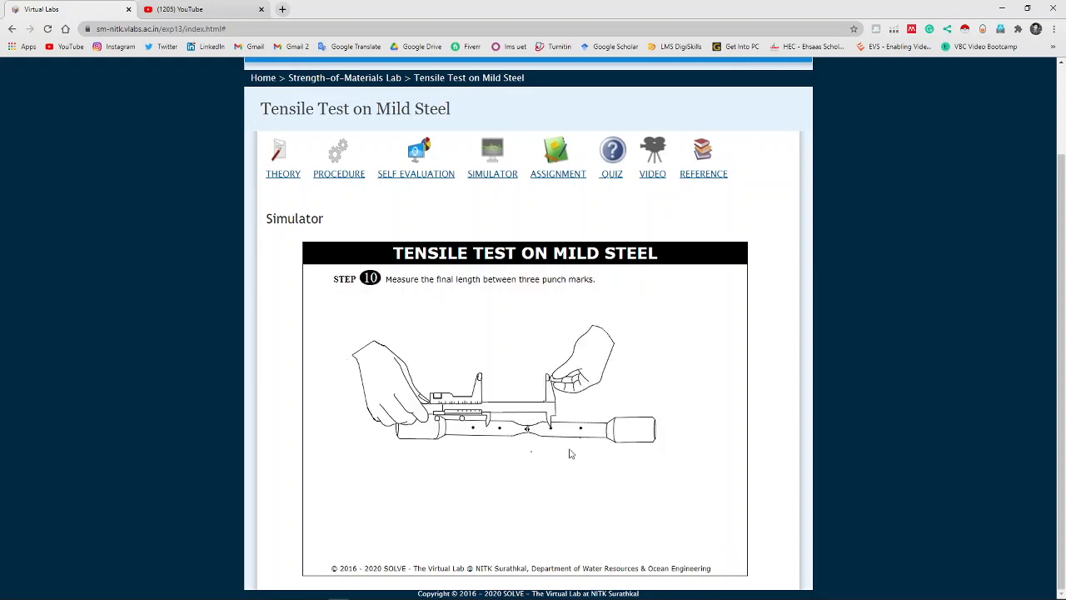
pyautogui.click(386, 367)
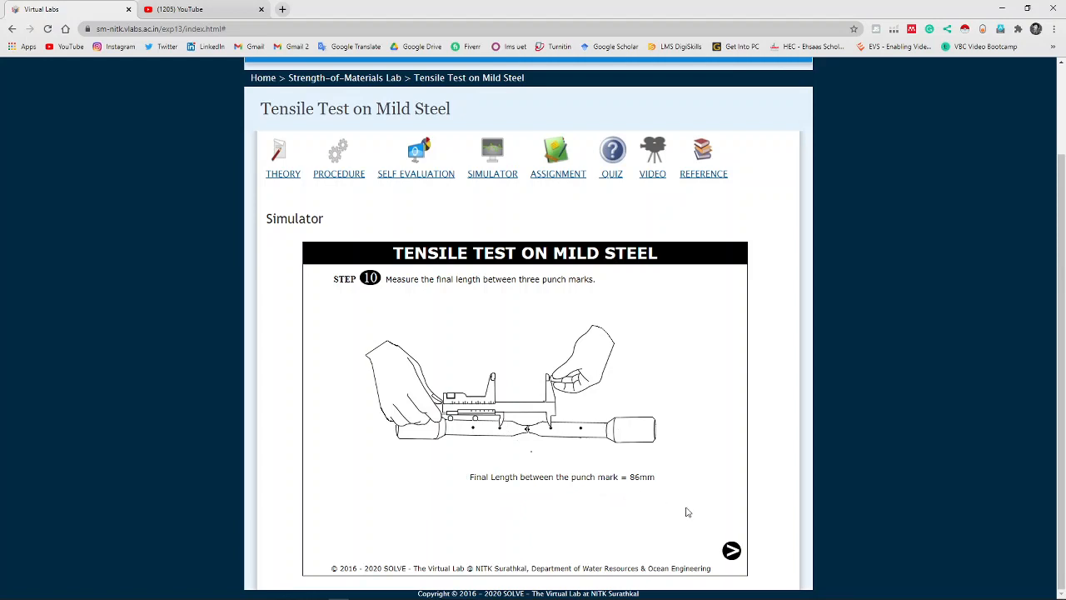
pyautogui.click(732, 551)
# - Enter yield stress 450, tensile strength 350, modulus of elasticity 200, elongation 30 and area reduction 50, and check the results
pyautogui.moveTo(576, 374)
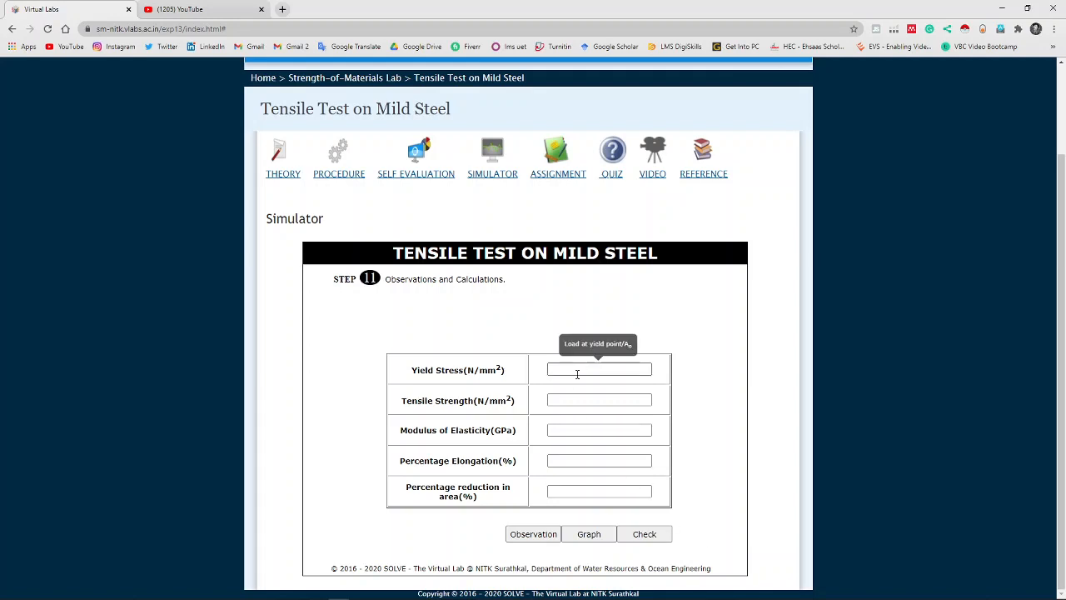
pyautogui.click(598, 367)
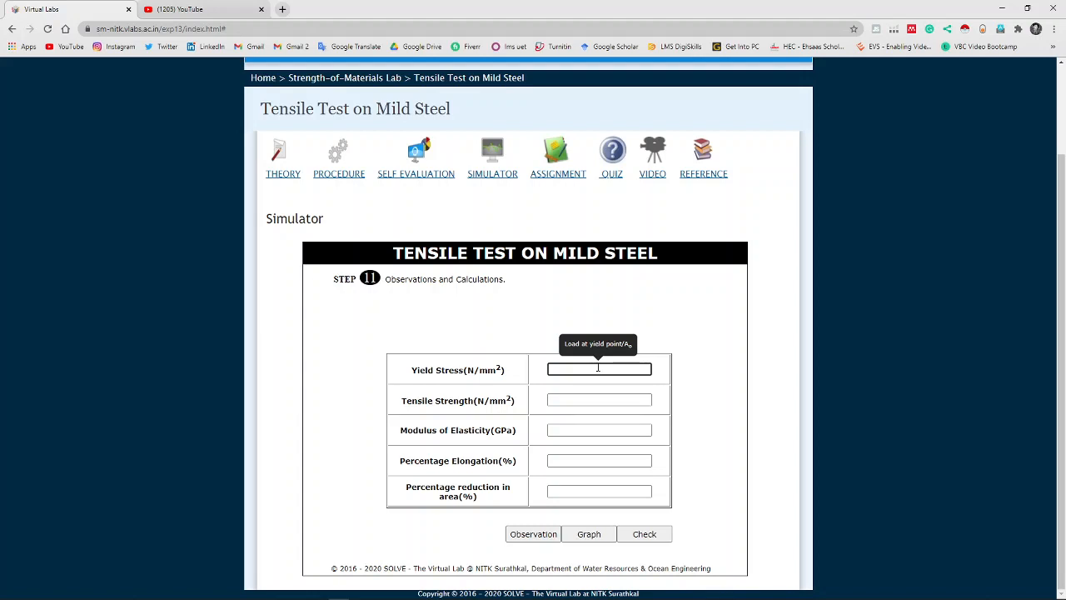
pyautogui.write('450')
pyautogui.click(605, 399)
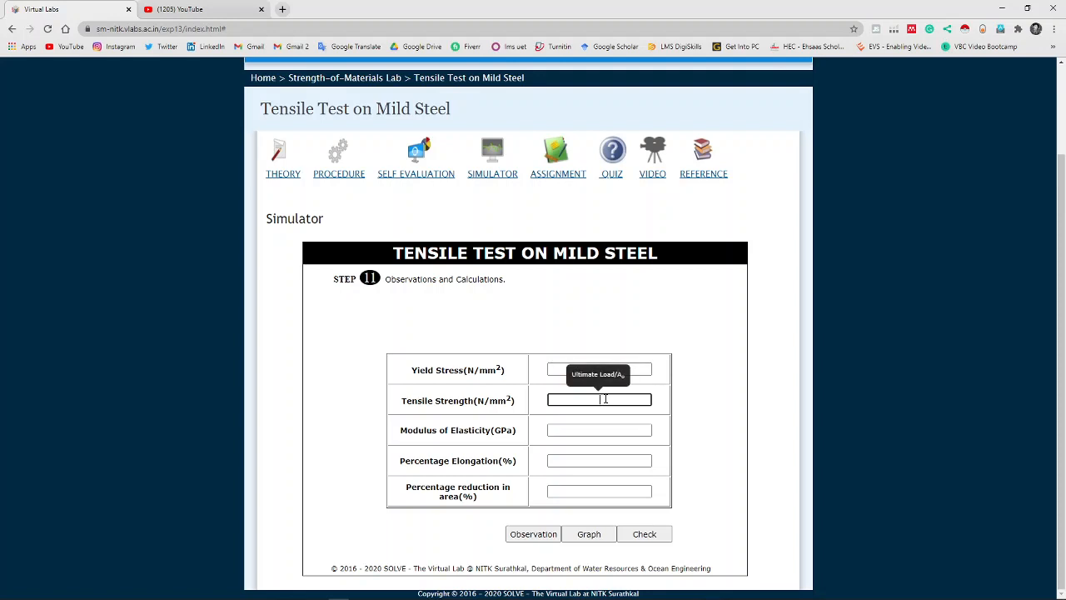
pyautogui.write('350')
pyautogui.click(607, 429)
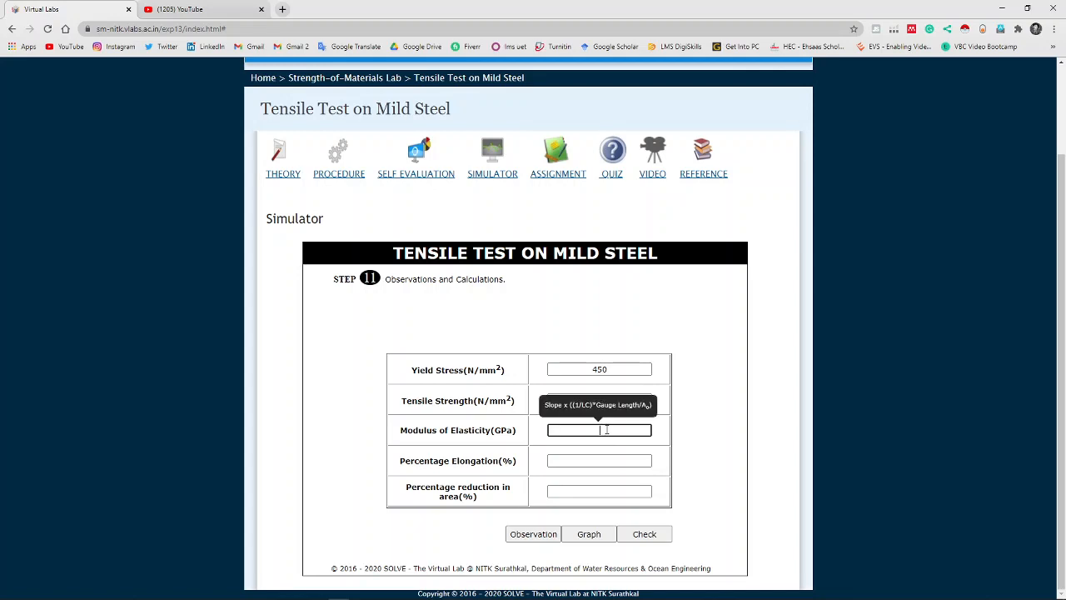
pyautogui.write('200')
pyautogui.click(600, 460)
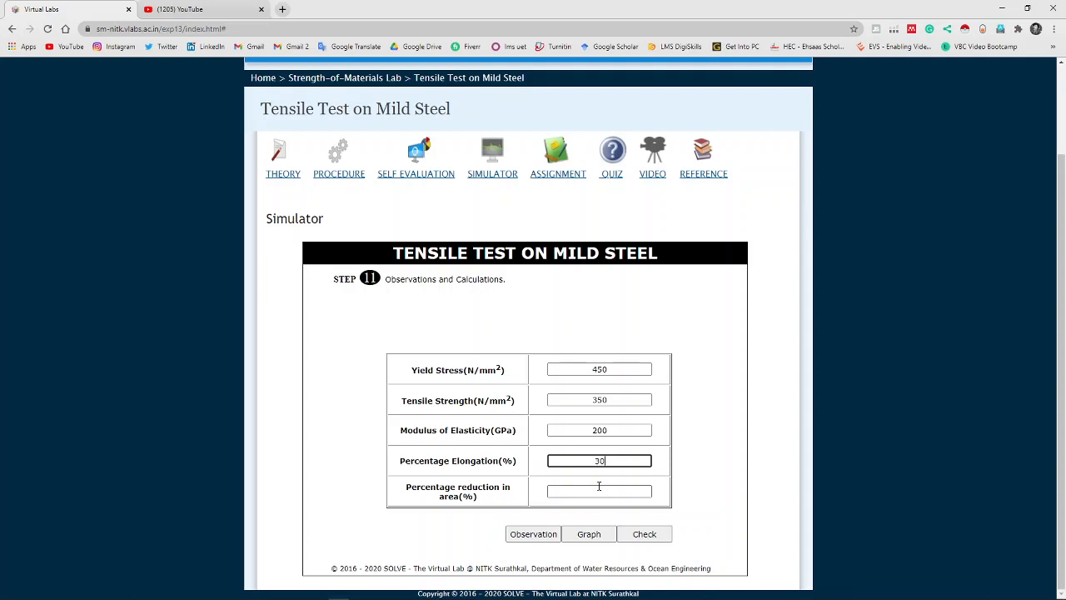
pyautogui.click(599, 488)
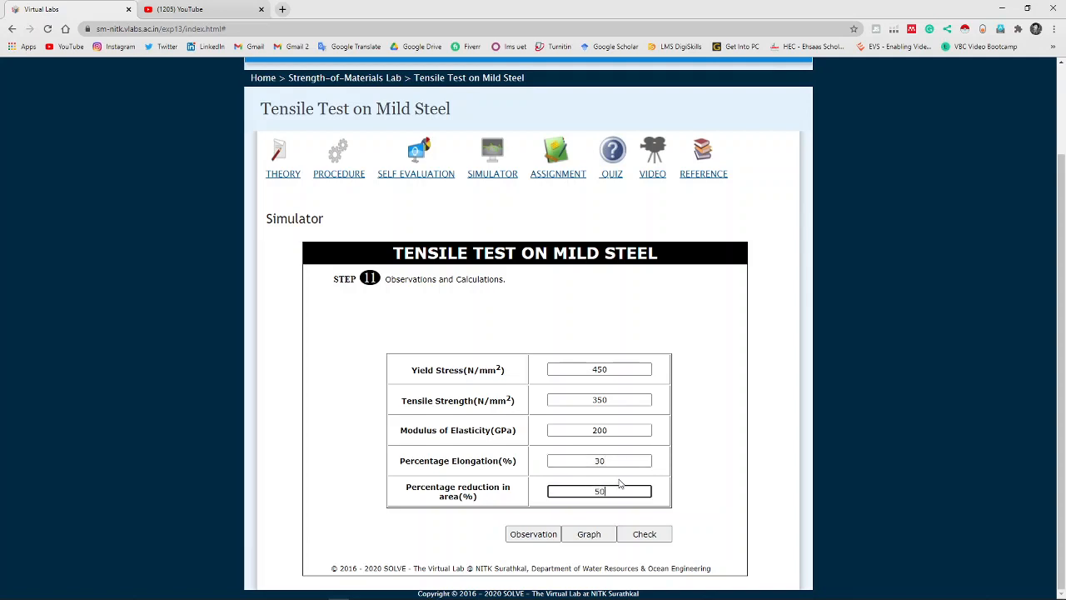
pyautogui.click(643, 531)
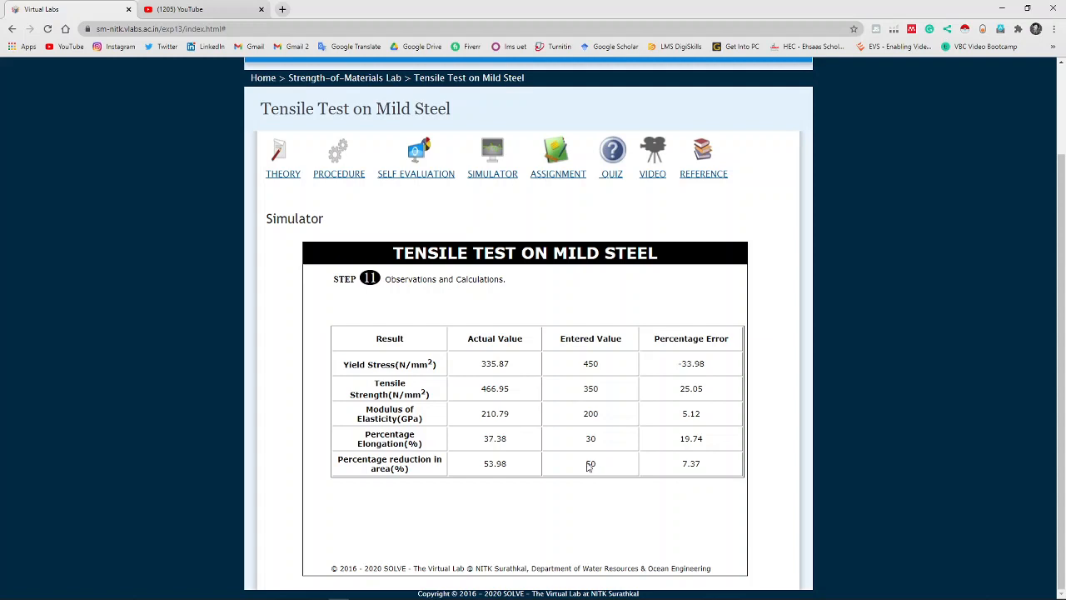
# - Return to the Strength-of-Materials Lab's list of experiments and open the procedure of Tensile Test on Cast Iron
pyautogui.scroll(1, 389, 178)
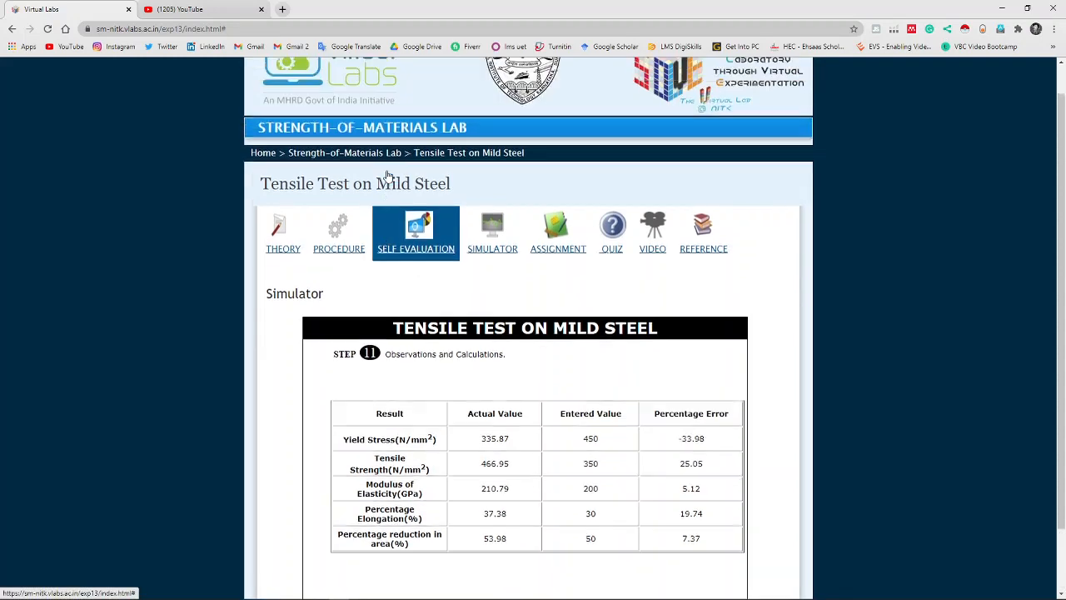
pyautogui.scroll(1, 388, 175)
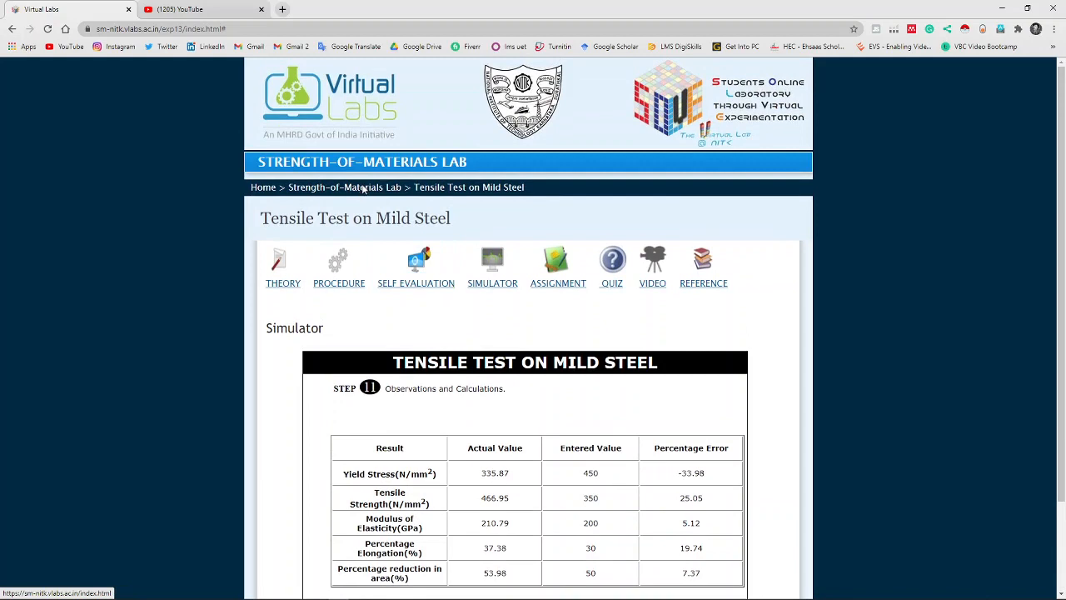
pyautogui.click(364, 188)
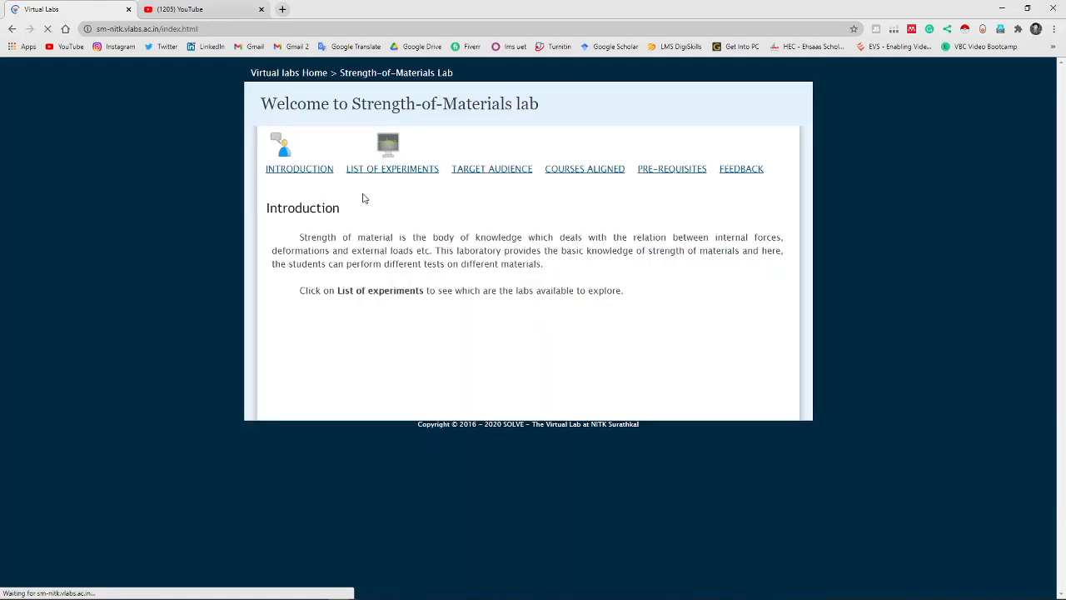
pyautogui.click(405, 242)
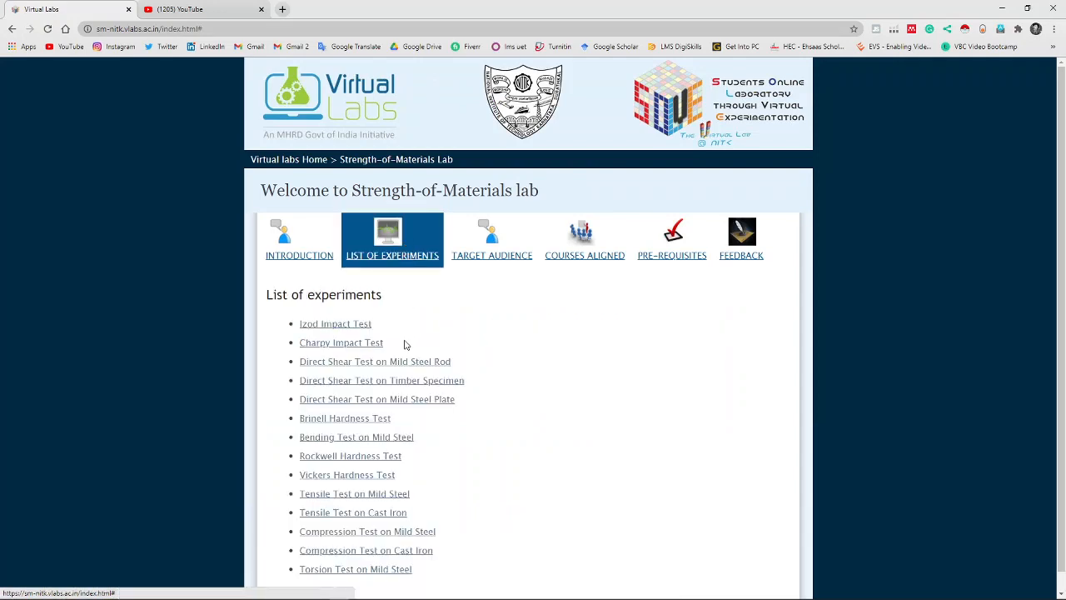
pyautogui.scroll(-1, 405, 350)
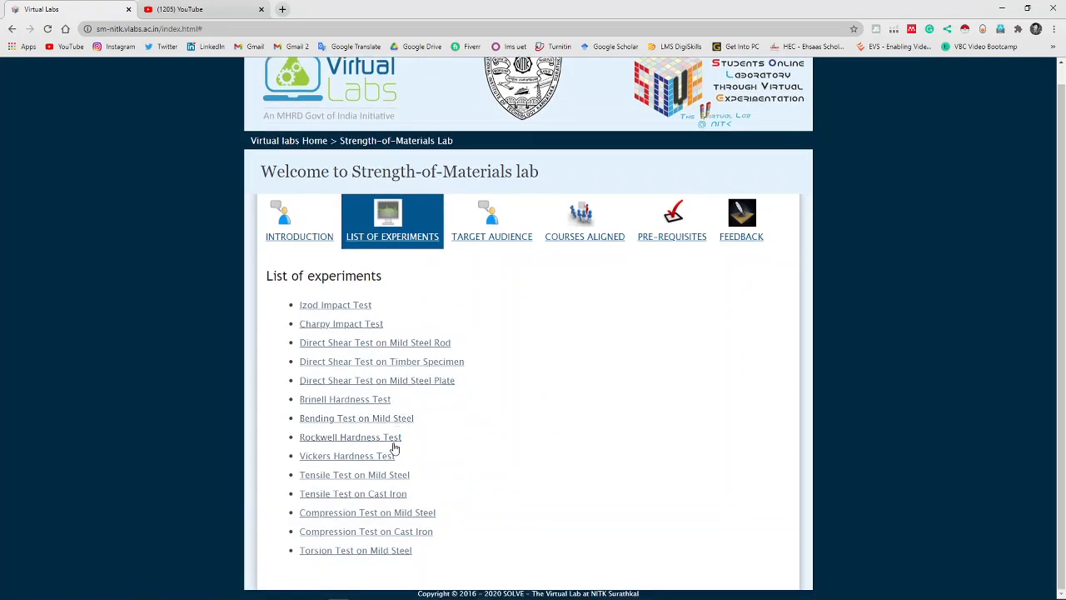
pyautogui.click(369, 497)
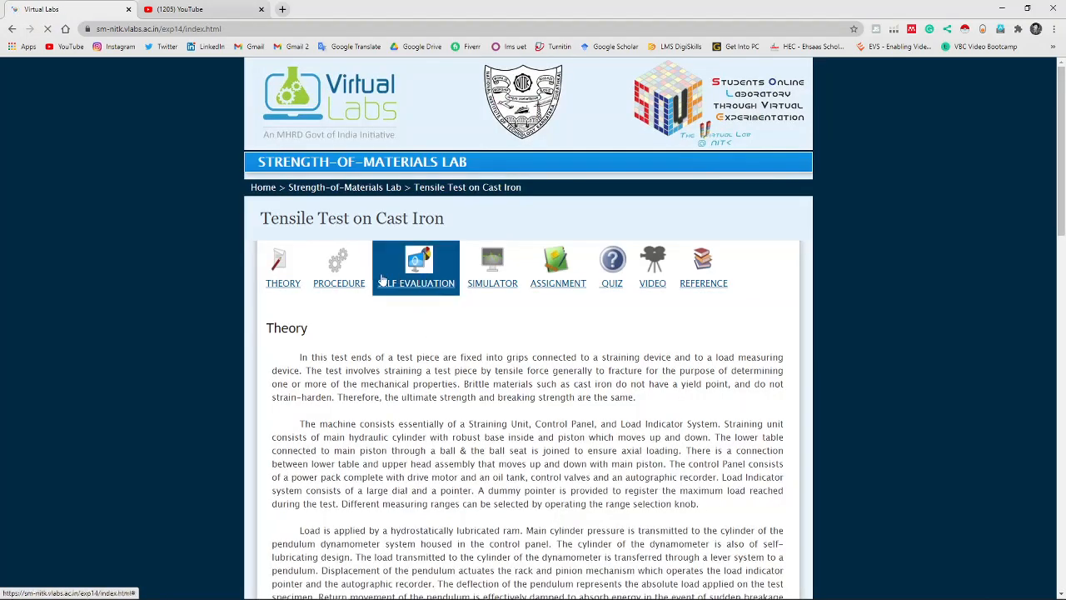
pyautogui.click(350, 282)
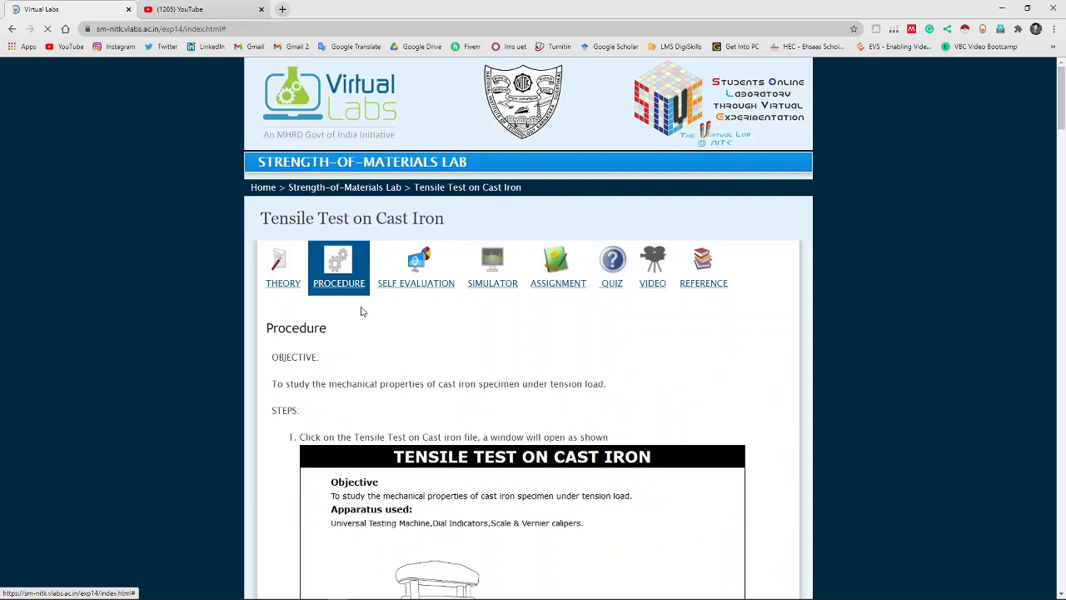
# - Read through the cast iron tensile test procedure, from the initial diameter measurement to the observations and calculations
pyautogui.scroll(-3, 371, 348)
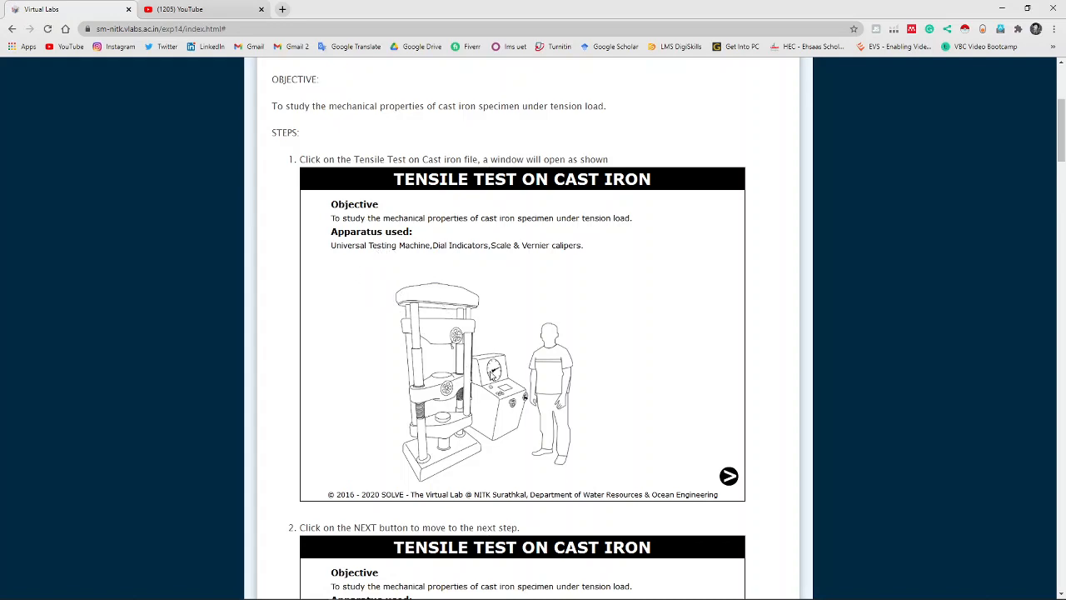
pyautogui.scroll(-9, 491, 373)
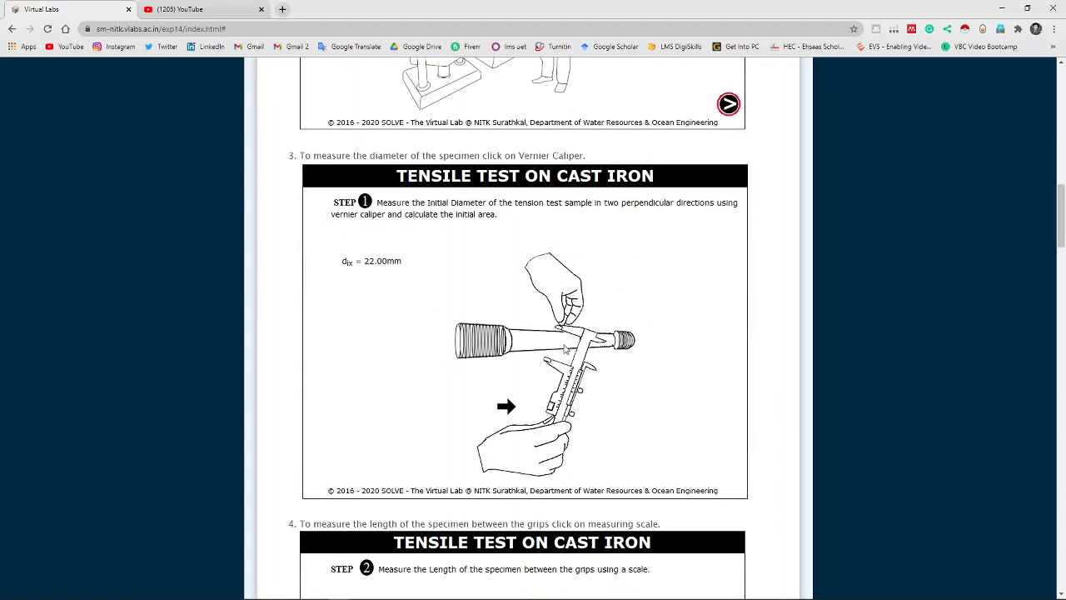
pyautogui.scroll(-5, 566, 350)
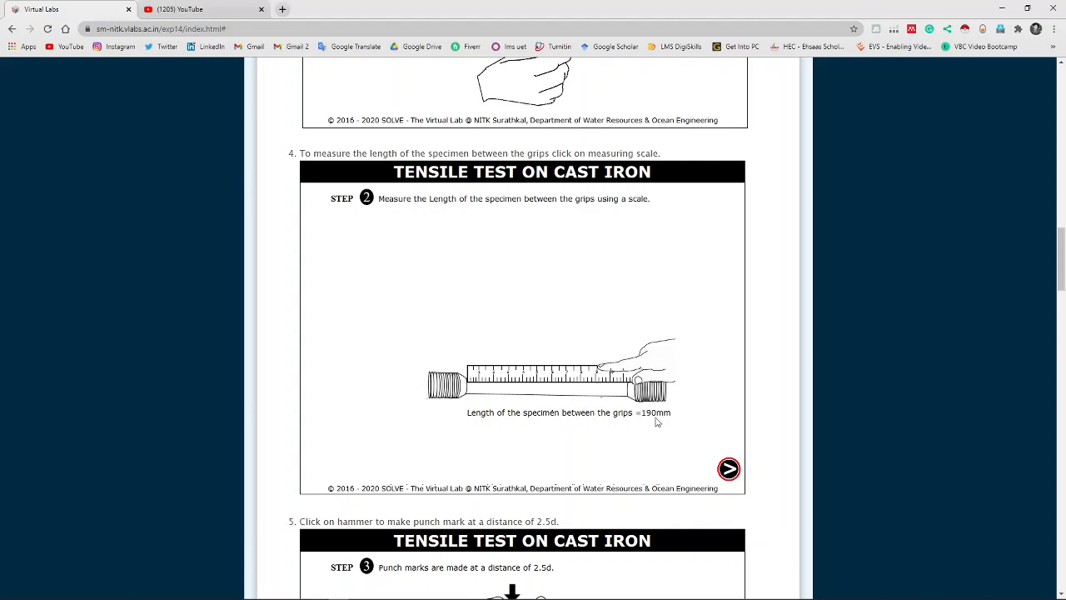
pyautogui.scroll(-3, 656, 422)
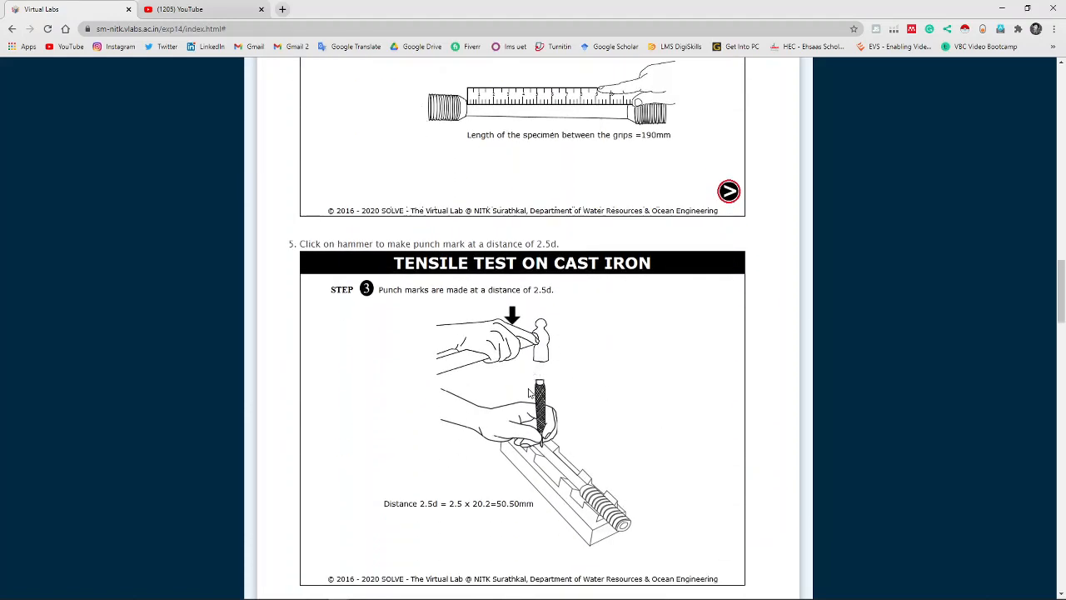
pyautogui.scroll(-5, 535, 375)
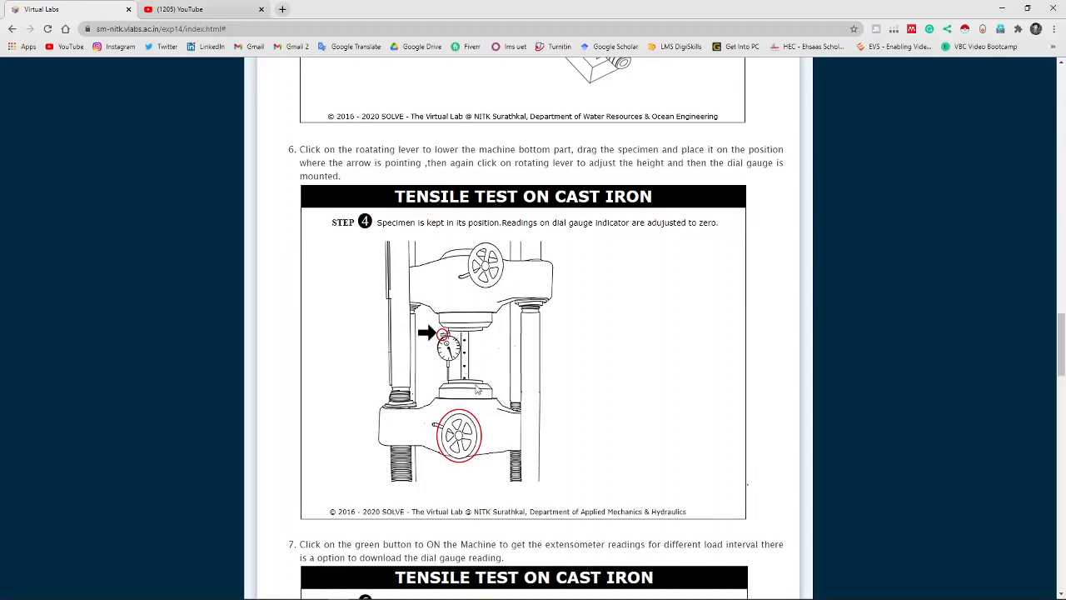
pyautogui.scroll(-4, 479, 390)
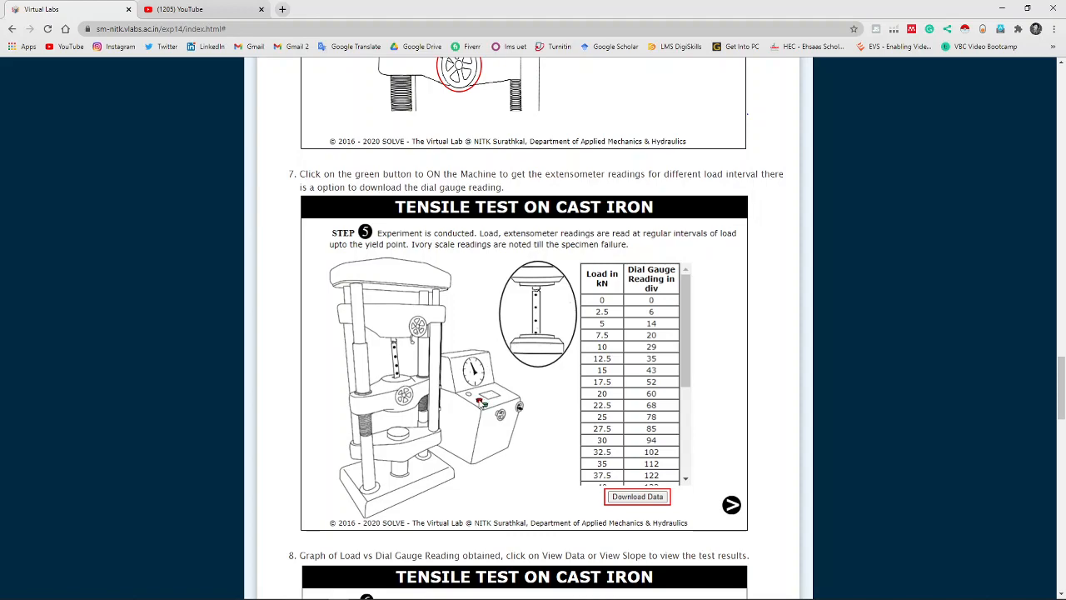
pyautogui.scroll(-4, 481, 403)
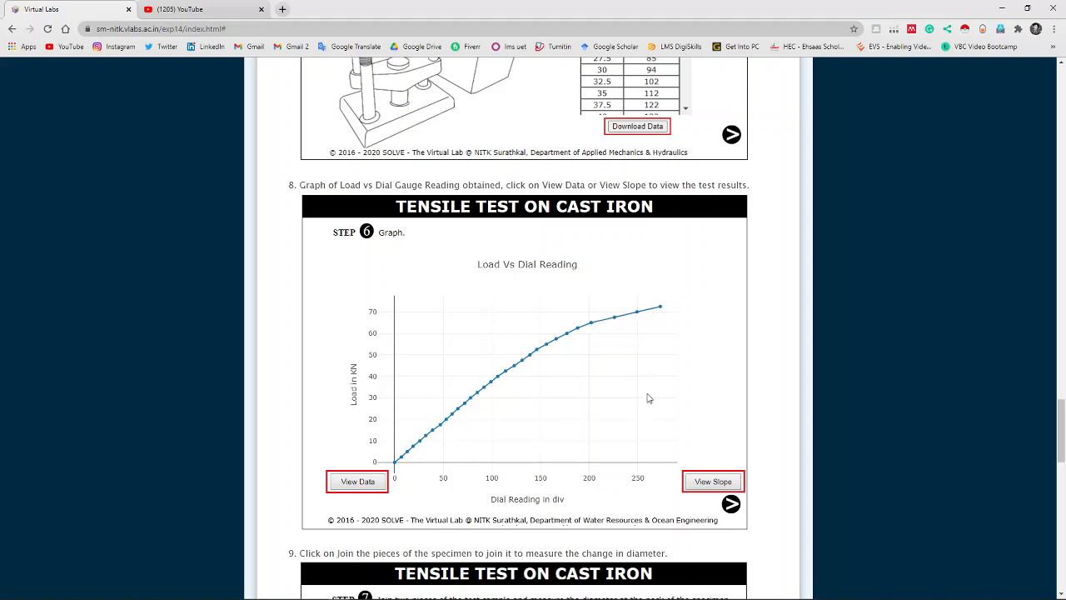
pyautogui.scroll(-5, 648, 402)
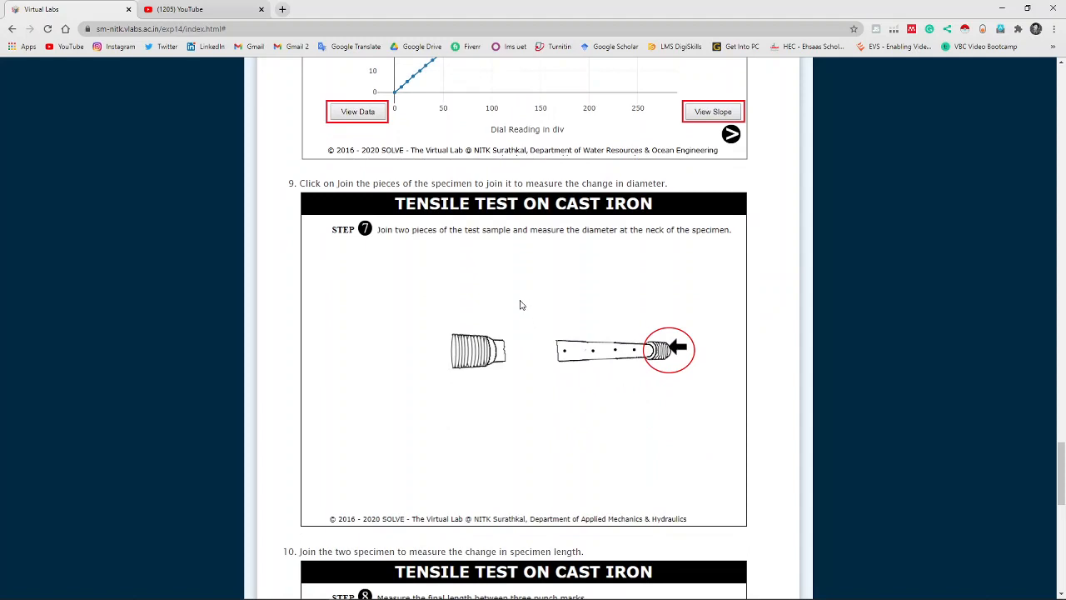
pyautogui.scroll(-6, 503, 299)
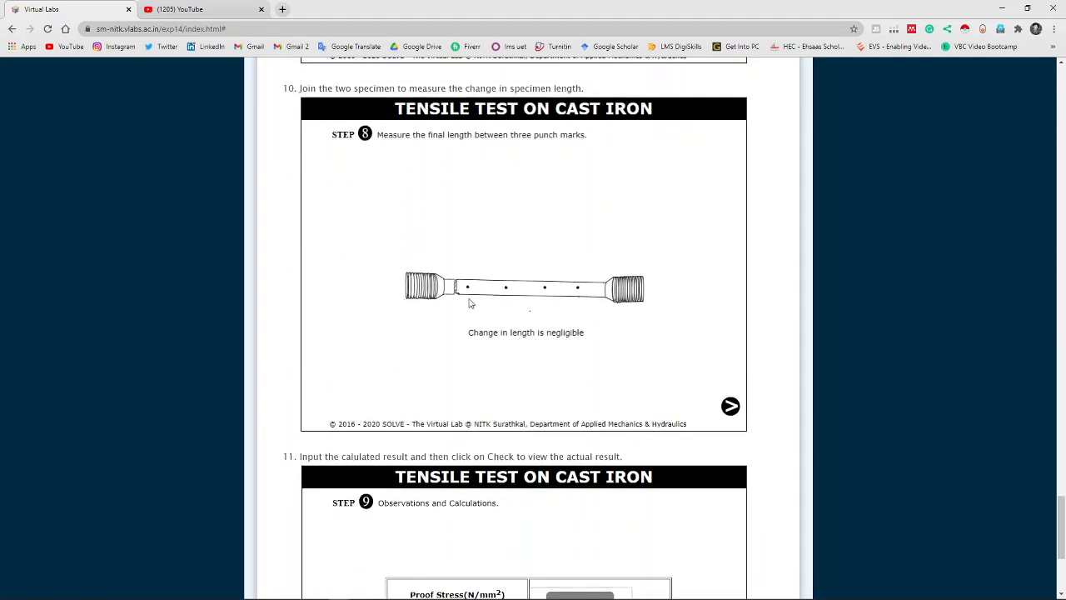
pyautogui.scroll(-3, 465, 304)
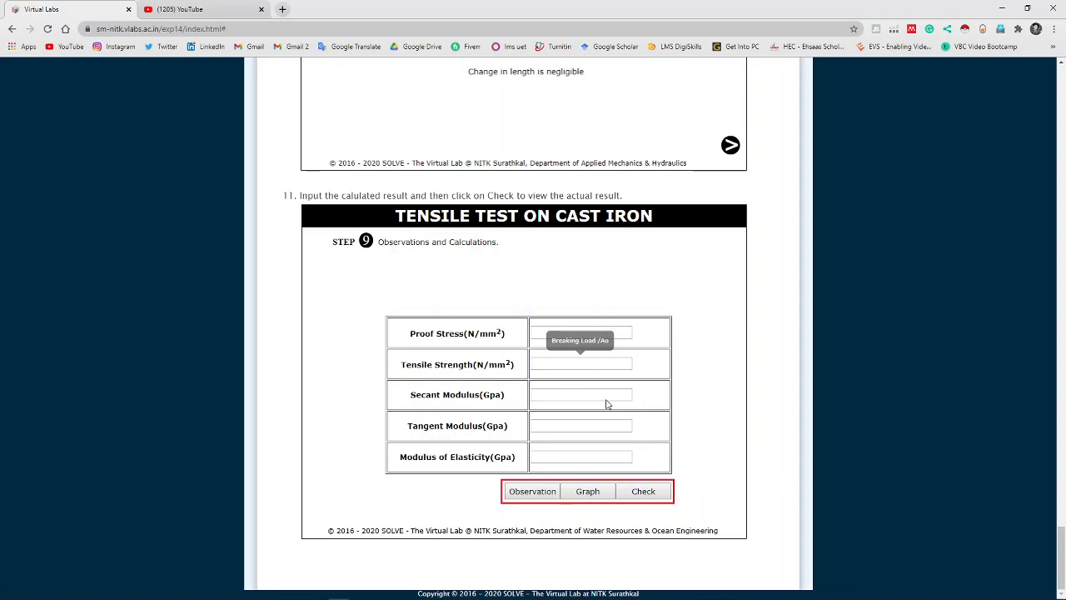
pyautogui.scroll(20, 607, 404)
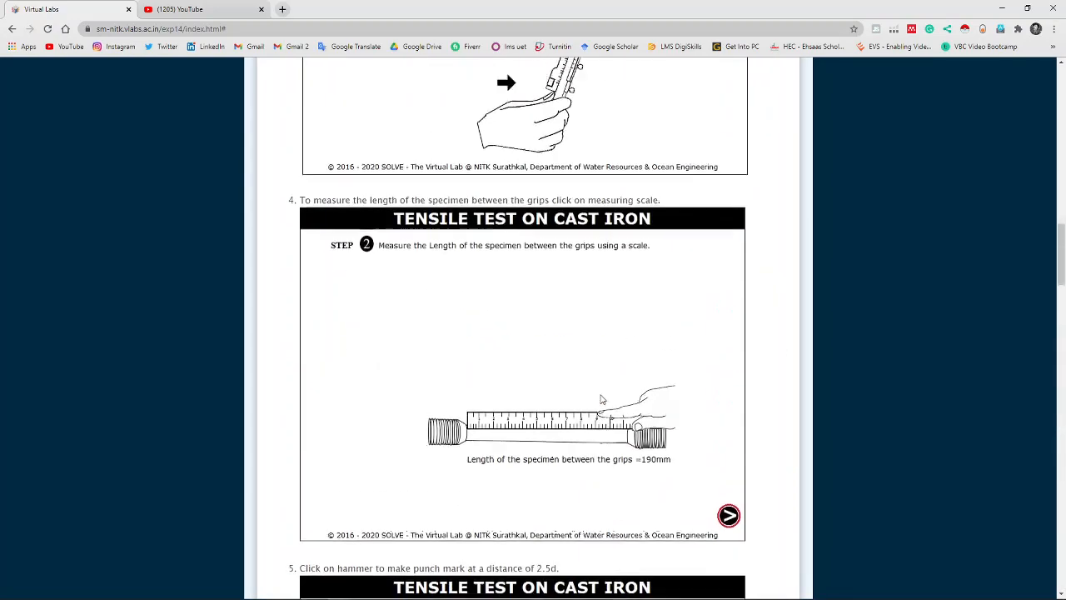
pyautogui.scroll(15, 602, 400)
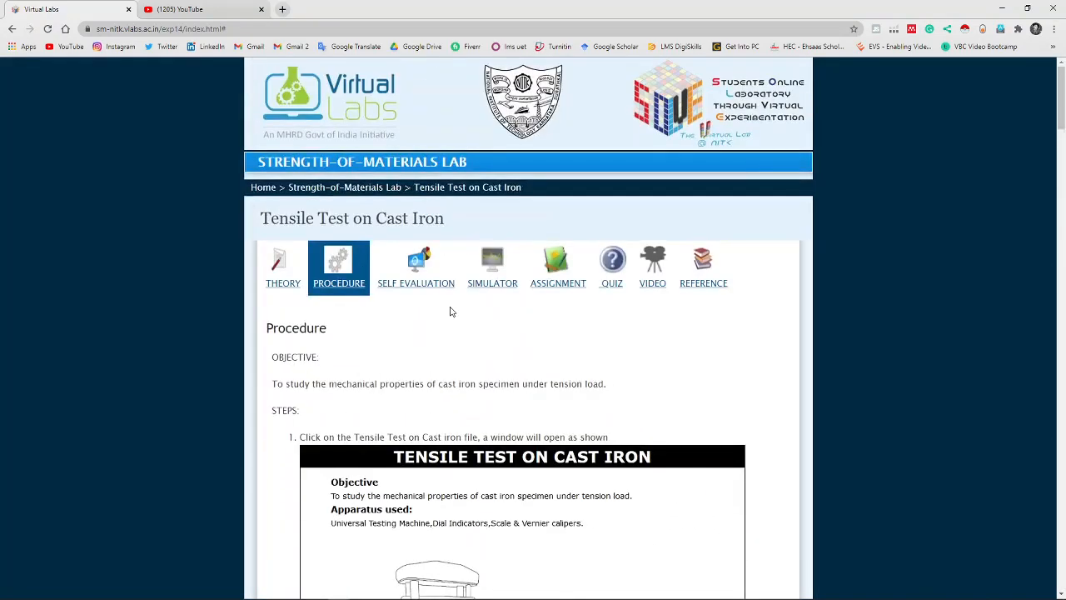
# - Open the cast iron test simulator and measure the specimen's initial diameter with the vernier caliper in two perpendicular directions
pyautogui.click(488, 281)
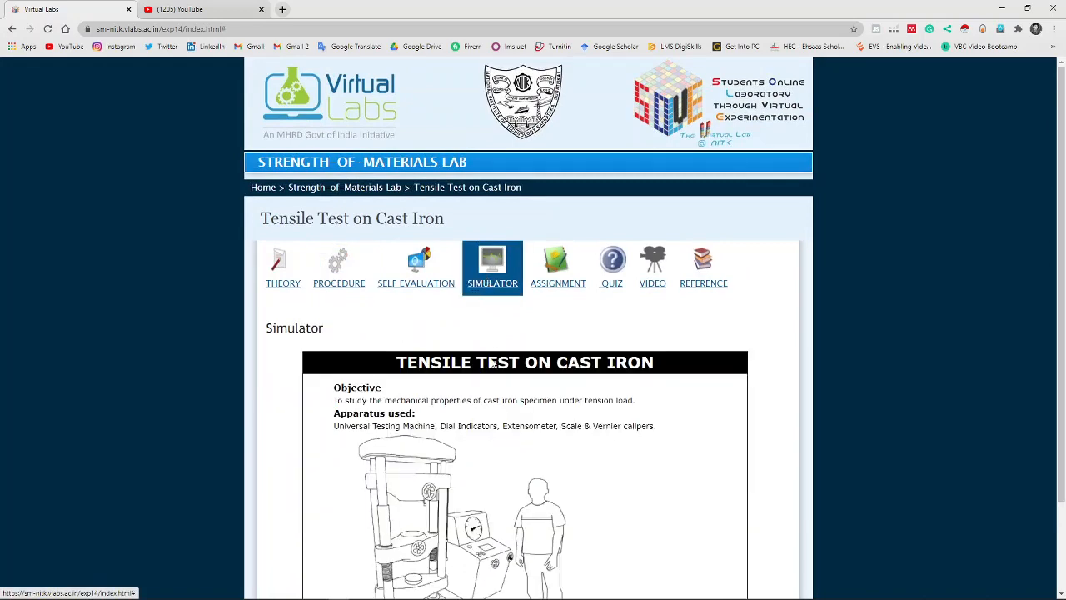
pyautogui.scroll(-2, 493, 364)
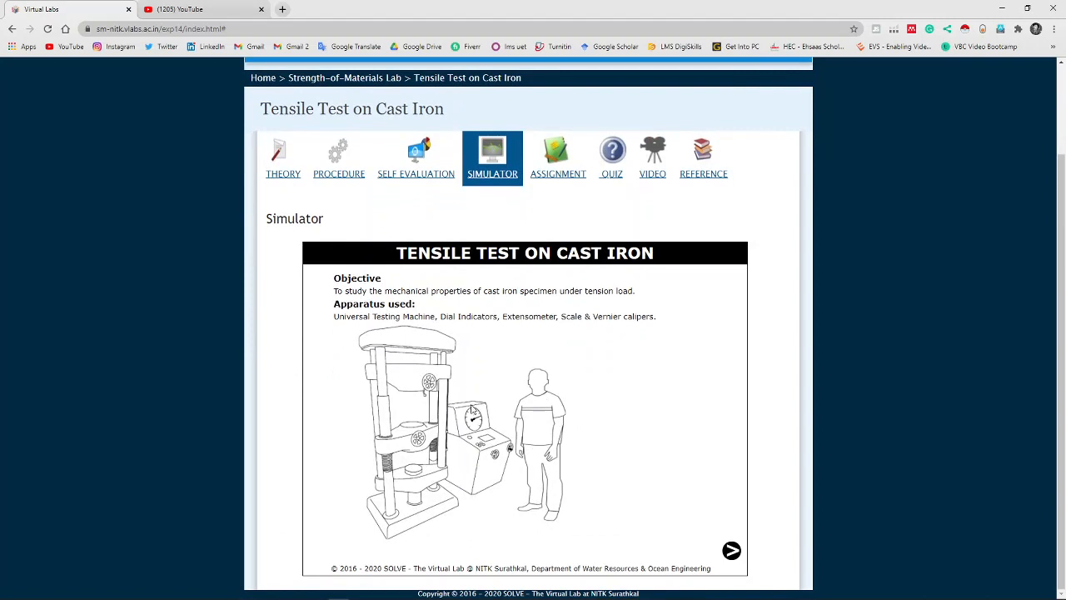
pyautogui.click(732, 551)
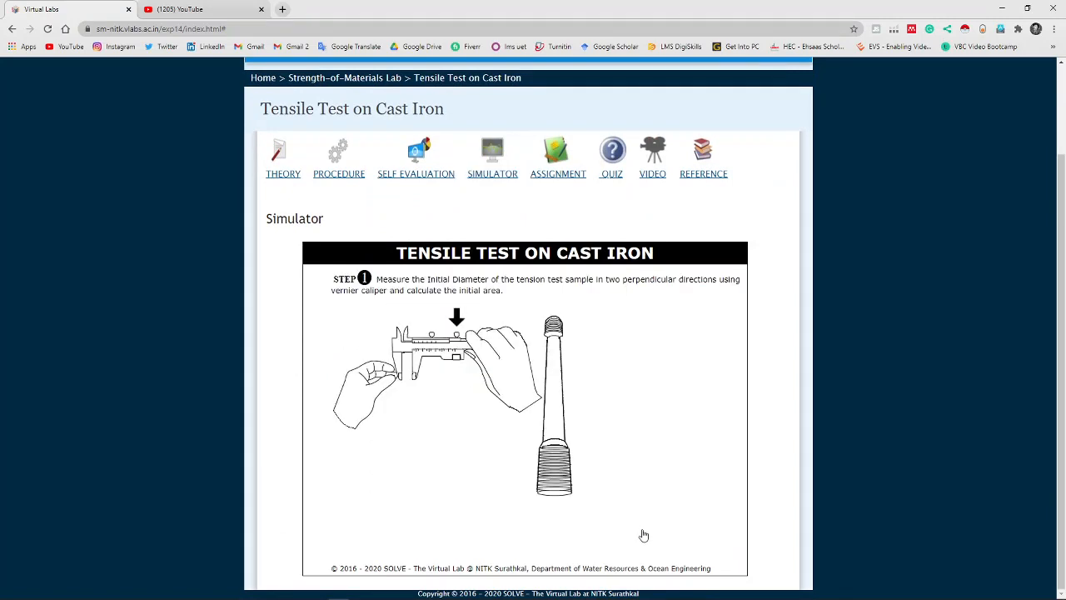
pyautogui.click(447, 360)
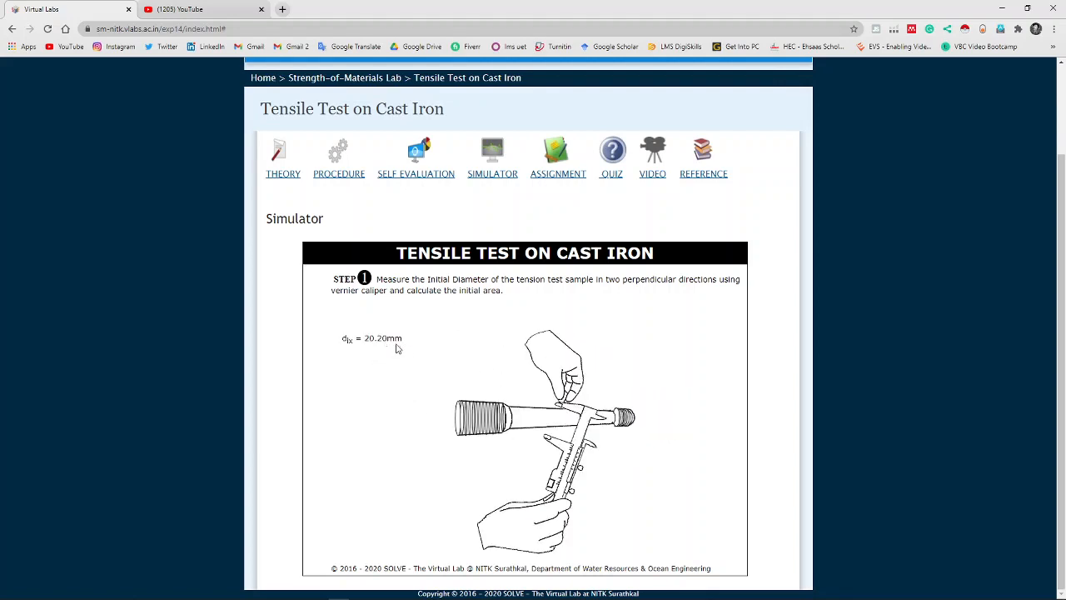
pyautogui.click(540, 425)
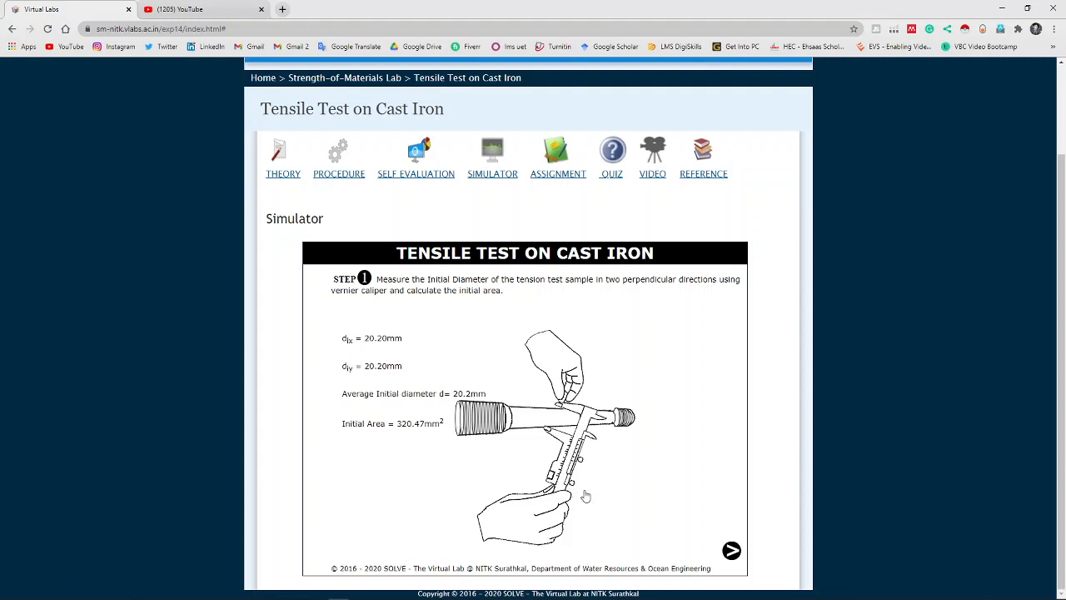
# - Measure the specimen's length between the grips with the scale and make the punch marks at a distance of 2.5d
pyautogui.click(732, 550)
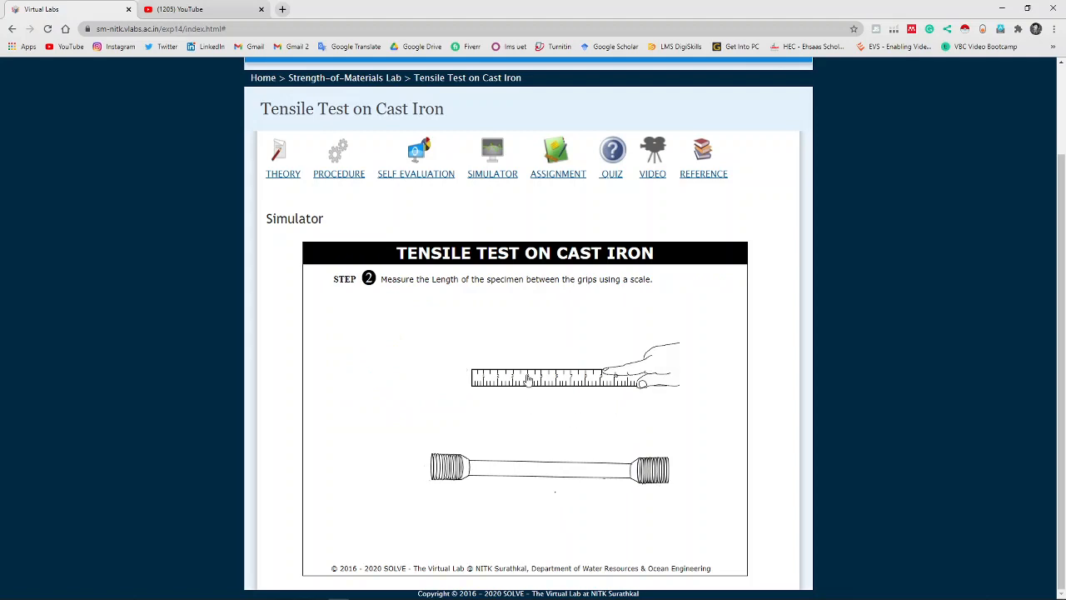
pyautogui.moveTo(528, 380); pyautogui.dragTo(498, 472)
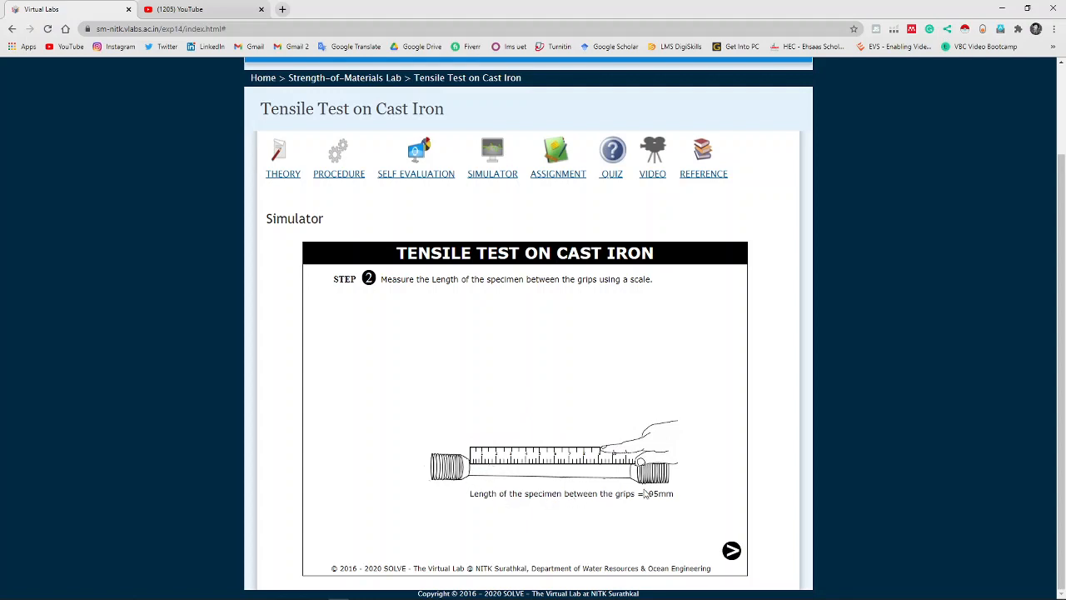
pyautogui.click(731, 550)
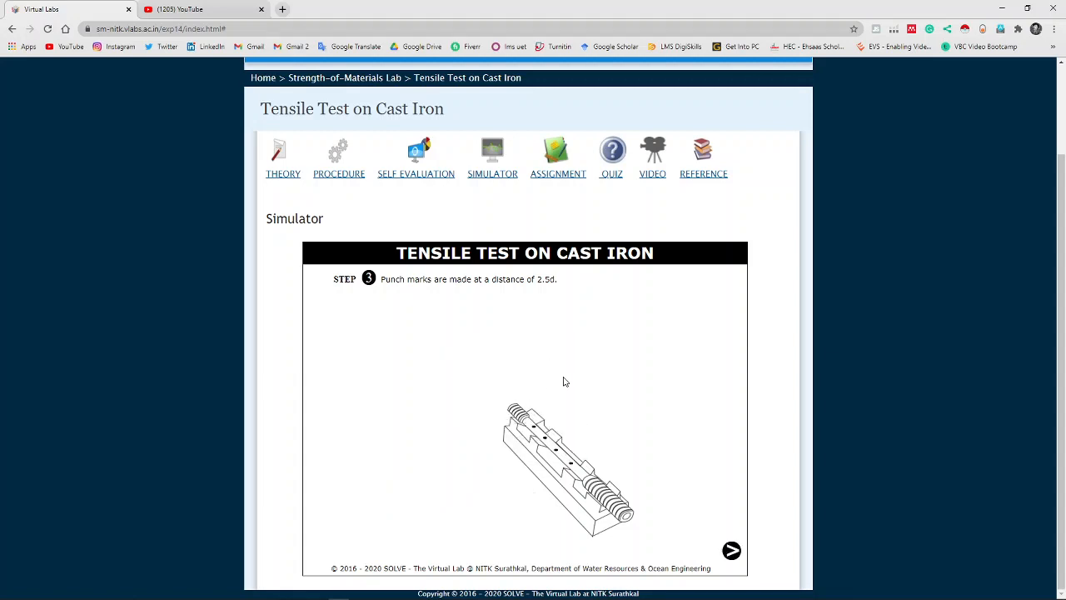
# - Fix the specimen between the testing machine's grips by adjusting the lower crosshead, and mount the dial gauge set to zero
pyautogui.click(732, 551)
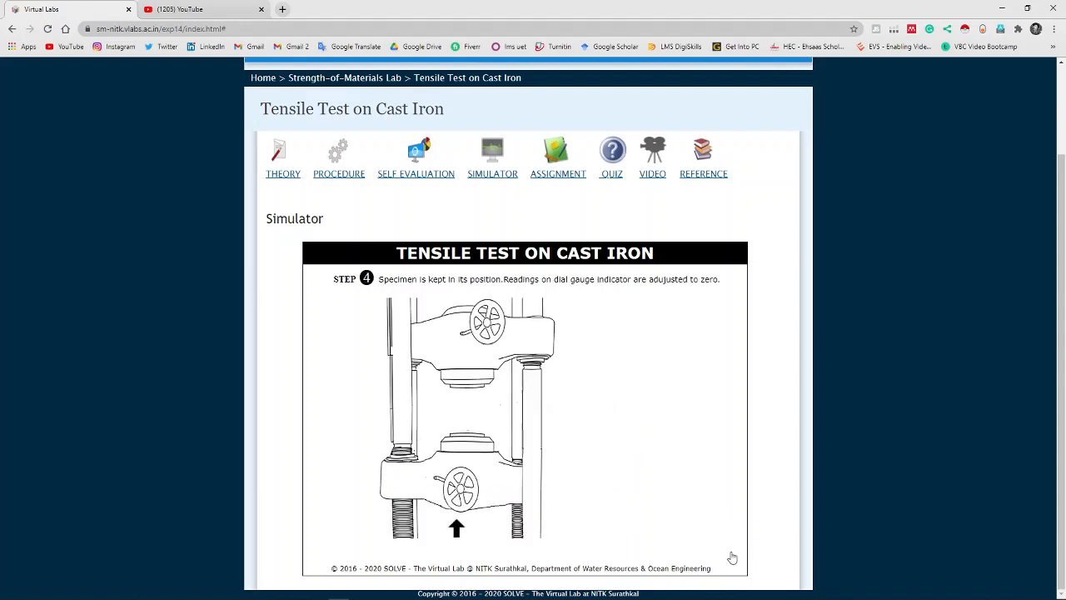
pyautogui.click(469, 483)
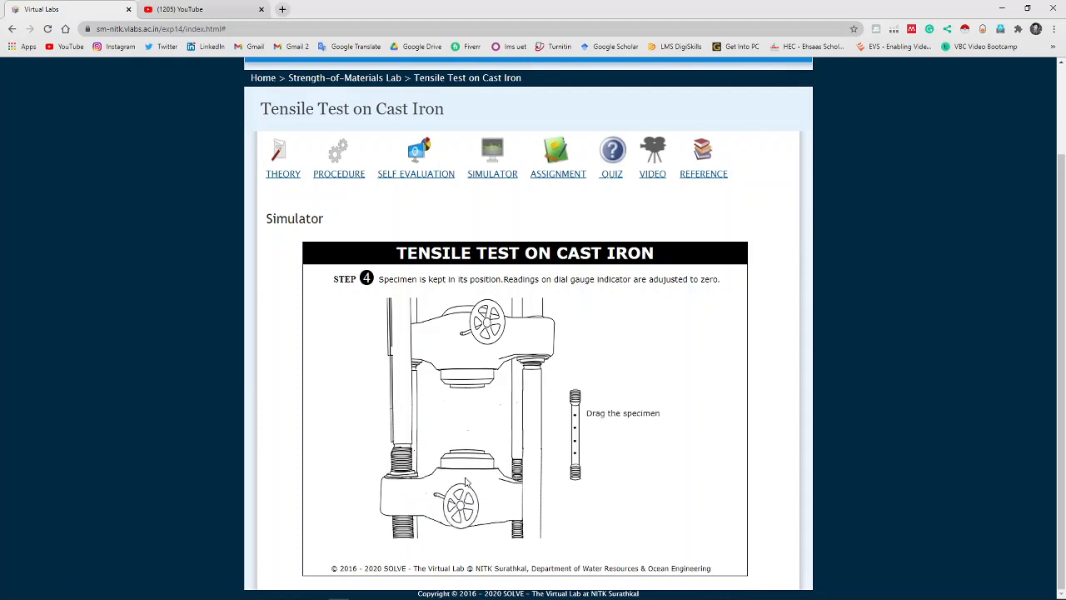
pyautogui.moveTo(575, 429); pyautogui.dragTo(467, 425)
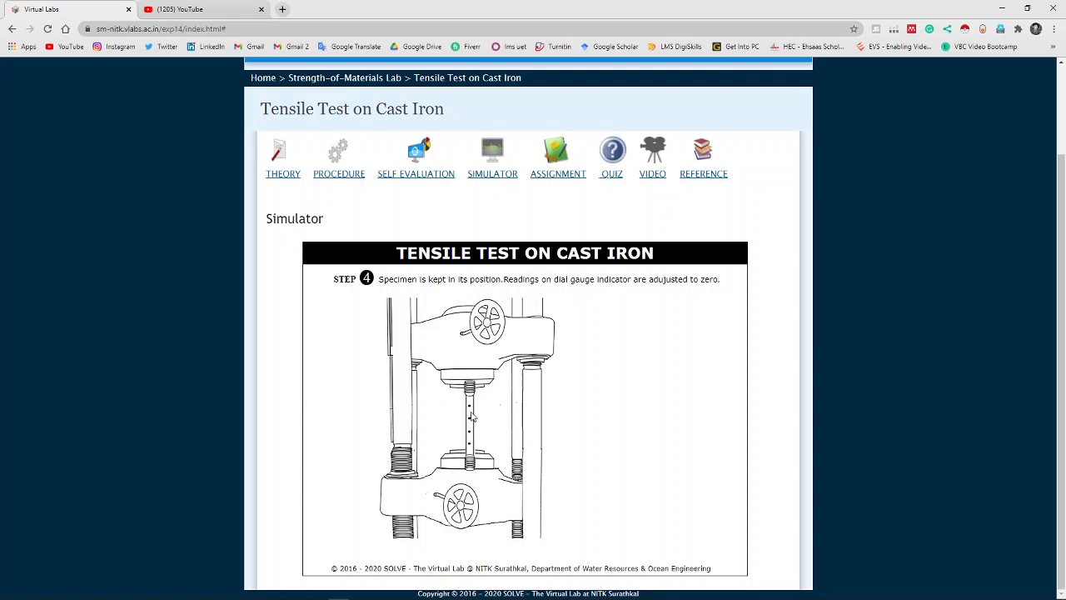
pyautogui.moveTo(469, 407); pyautogui.dragTo(473, 405)
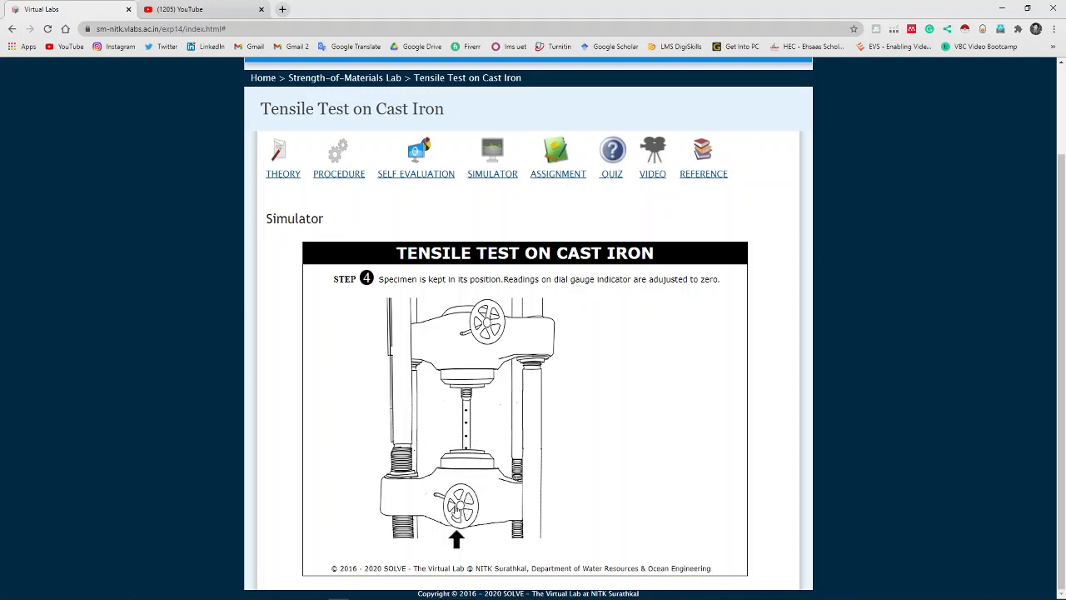
pyautogui.click(459, 505)
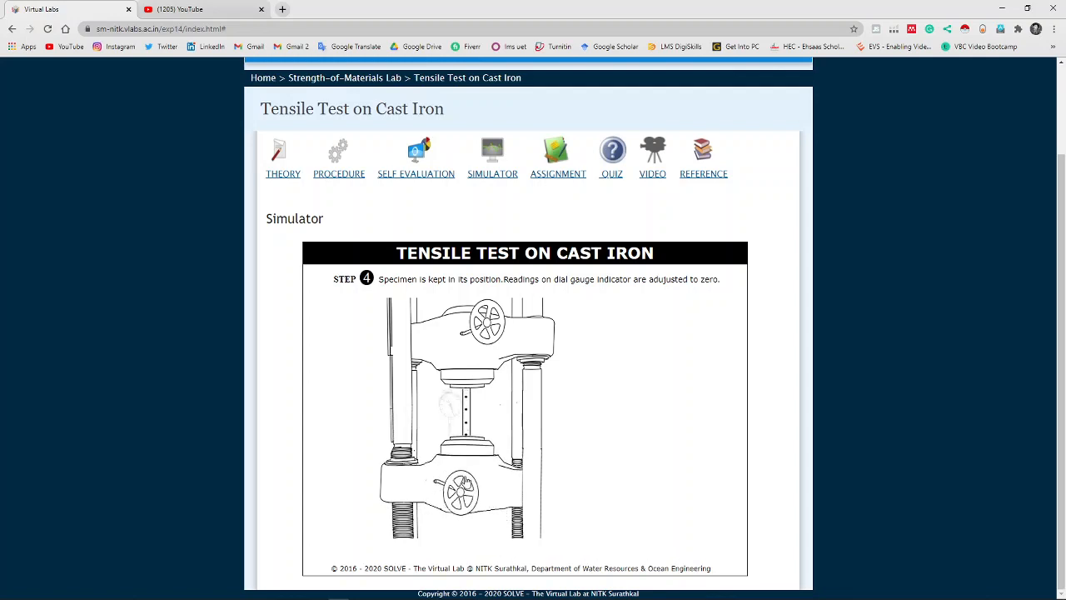
pyautogui.click(445, 408)
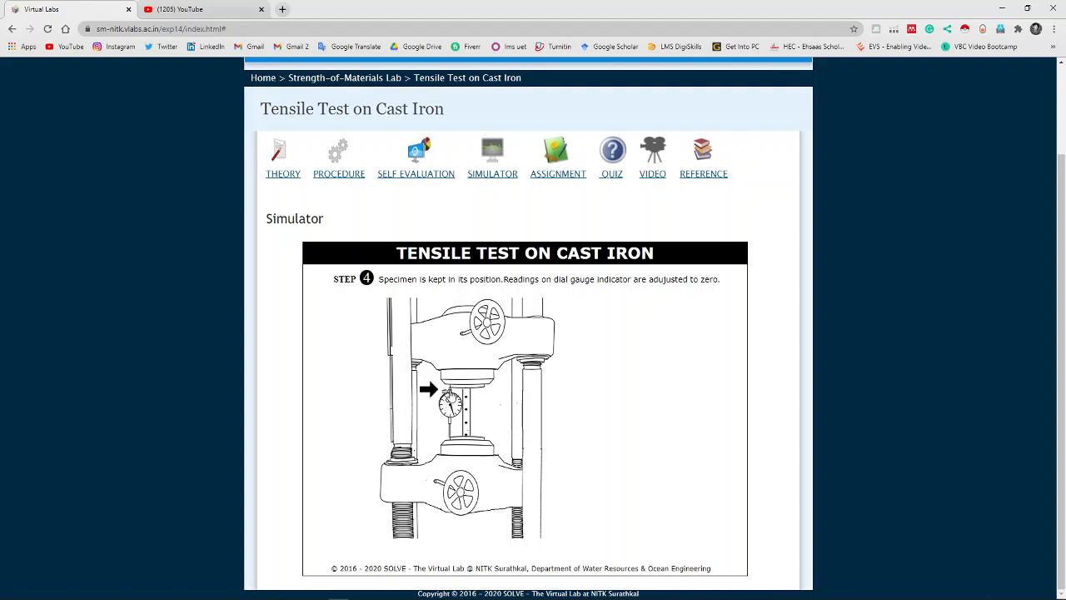
pyautogui.click(448, 393)
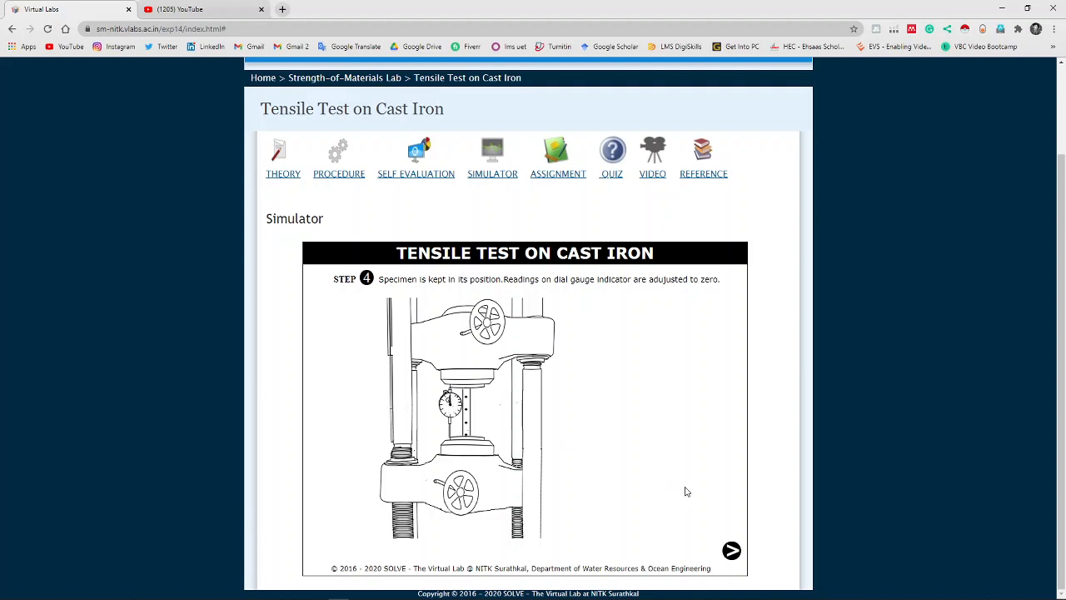
# - Run the tensile test until the specimen fails, and examine the dial gauge readings and the slopes on the load versus dial reading graph
pyautogui.click(731, 550)
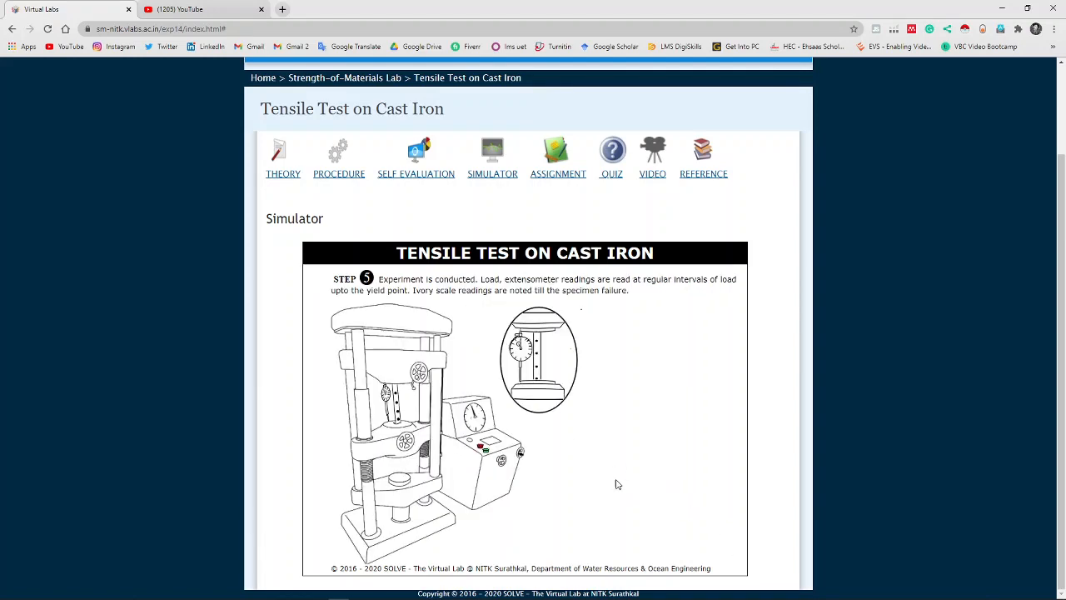
pyautogui.click(485, 454)
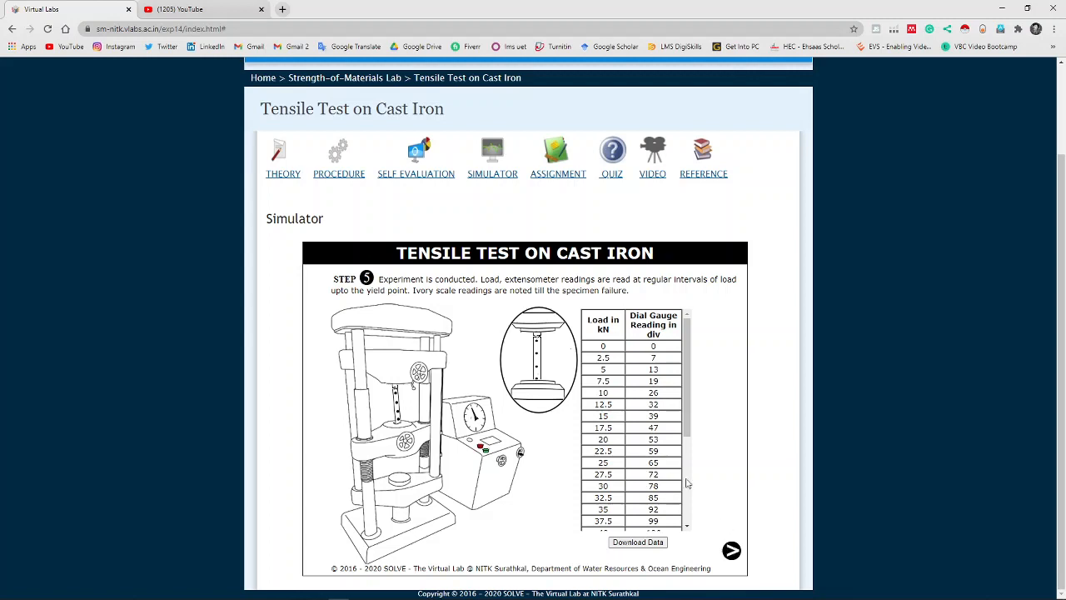
pyautogui.scroll(-4, 687, 485)
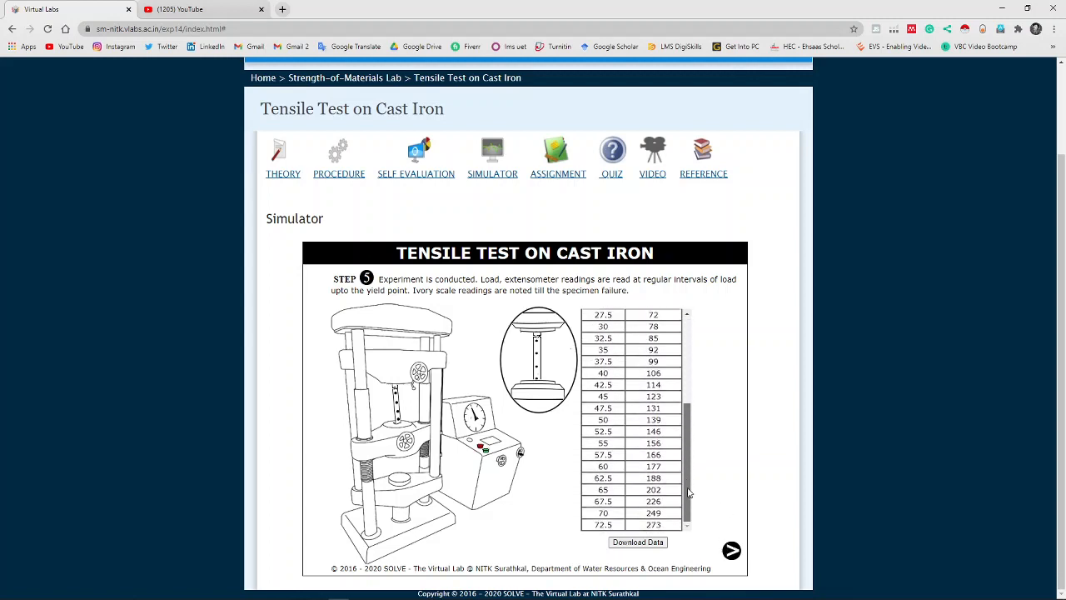
pyautogui.scroll(4, 688, 493)
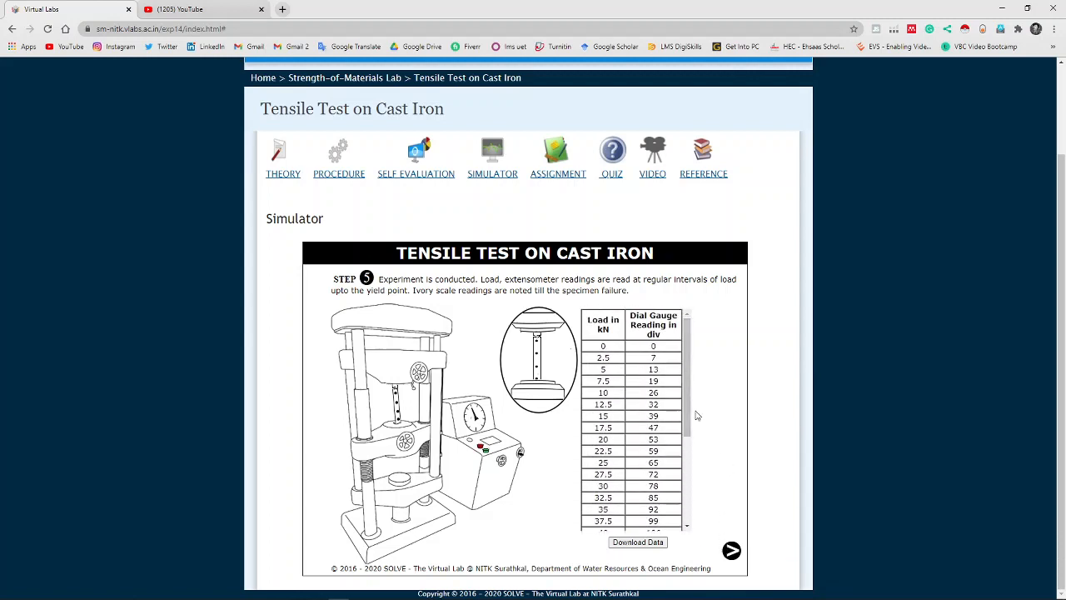
pyautogui.click(731, 551)
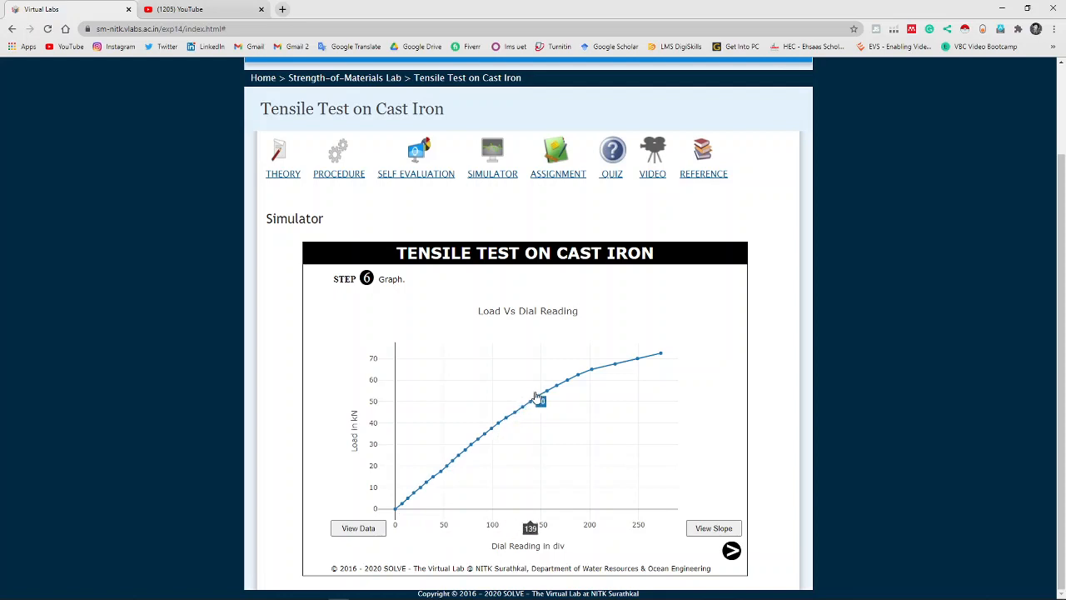
pyautogui.click(714, 528)
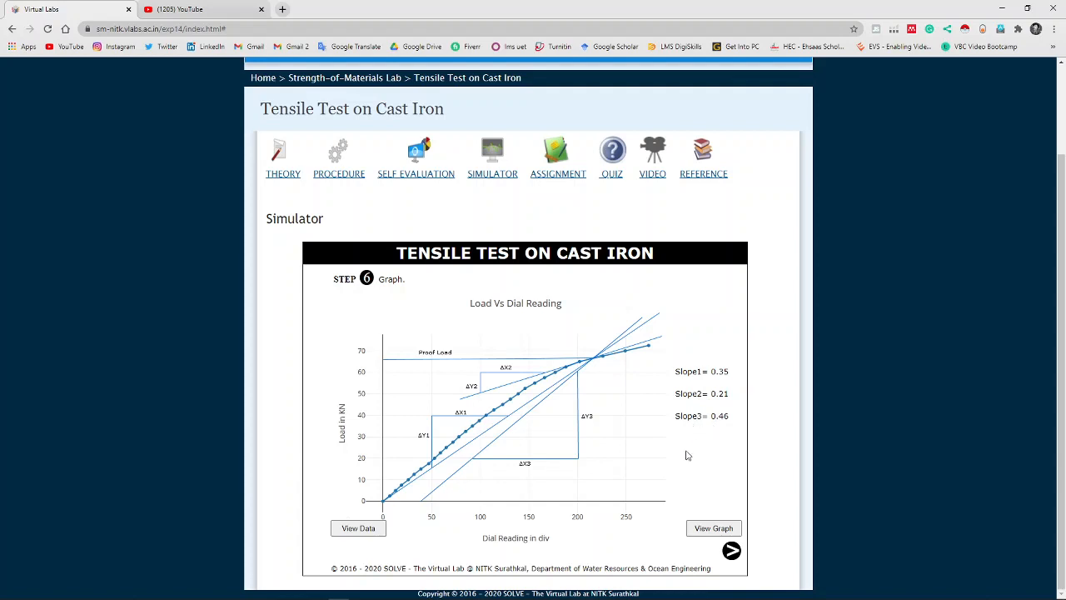
# - Join the two broken pieces and measure the diameter at the neck and the final length between the three punch marks
pyautogui.click(731, 553)
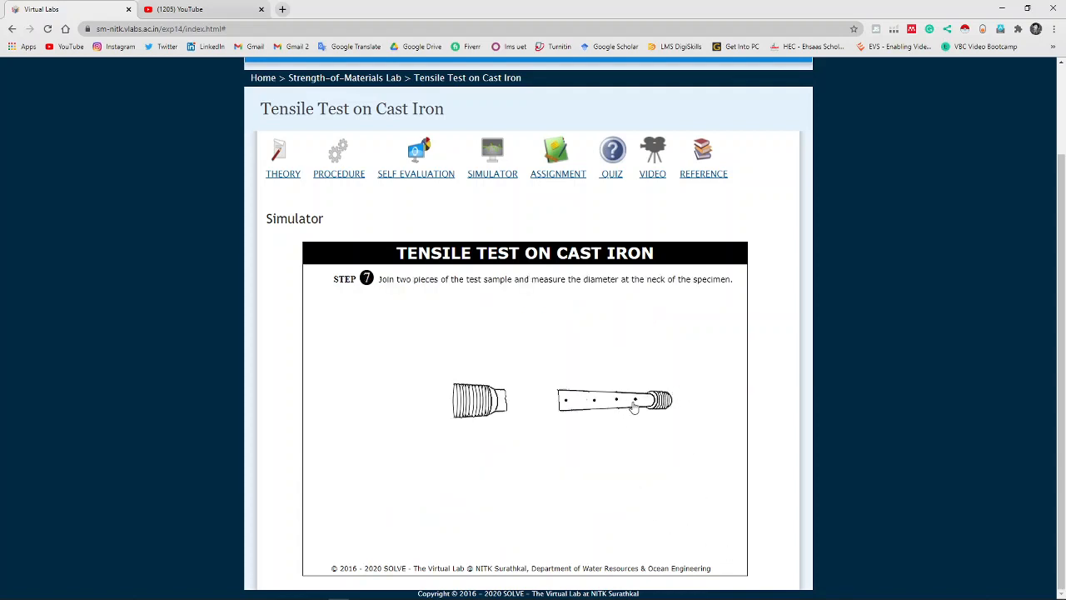
pyautogui.moveTo(627, 401); pyautogui.dragTo(573, 397)
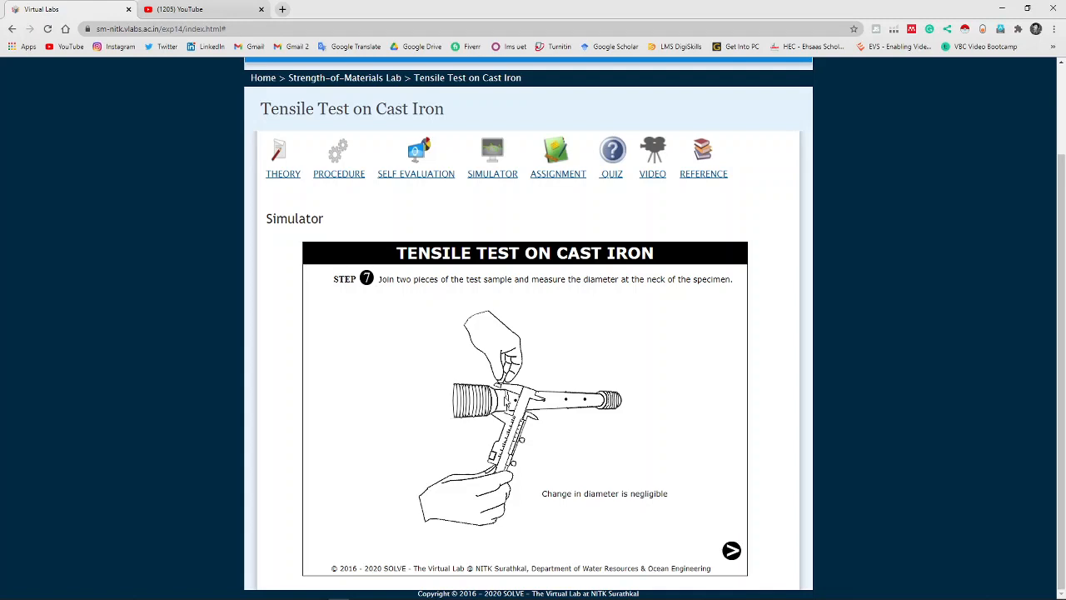
pyautogui.click(732, 554)
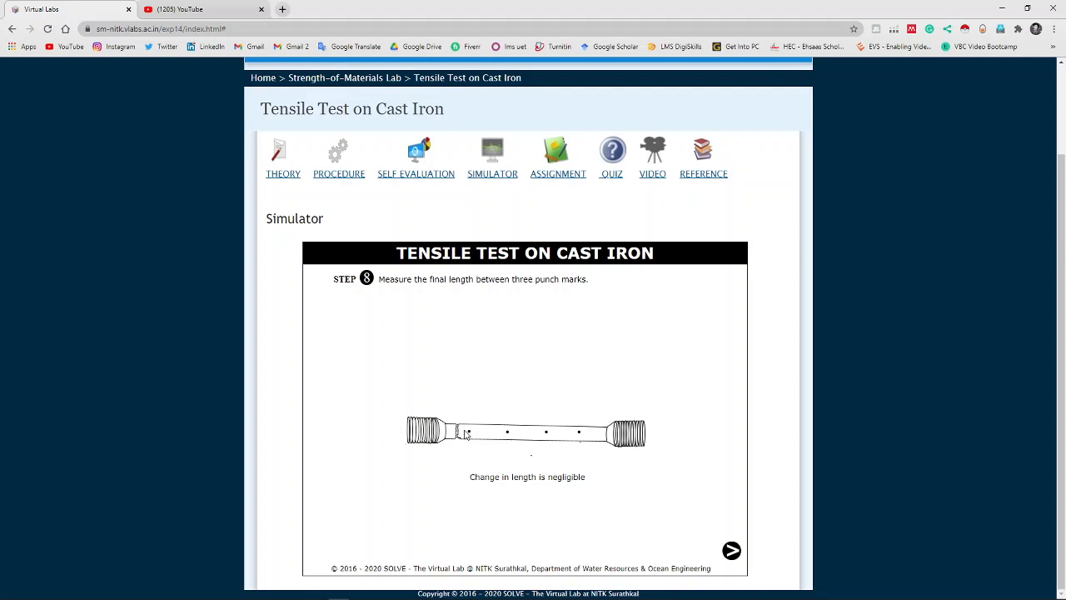
# - Move on to the observations and calculations of step 9 and open the proof stress value for entry
pyautogui.click(731, 551)
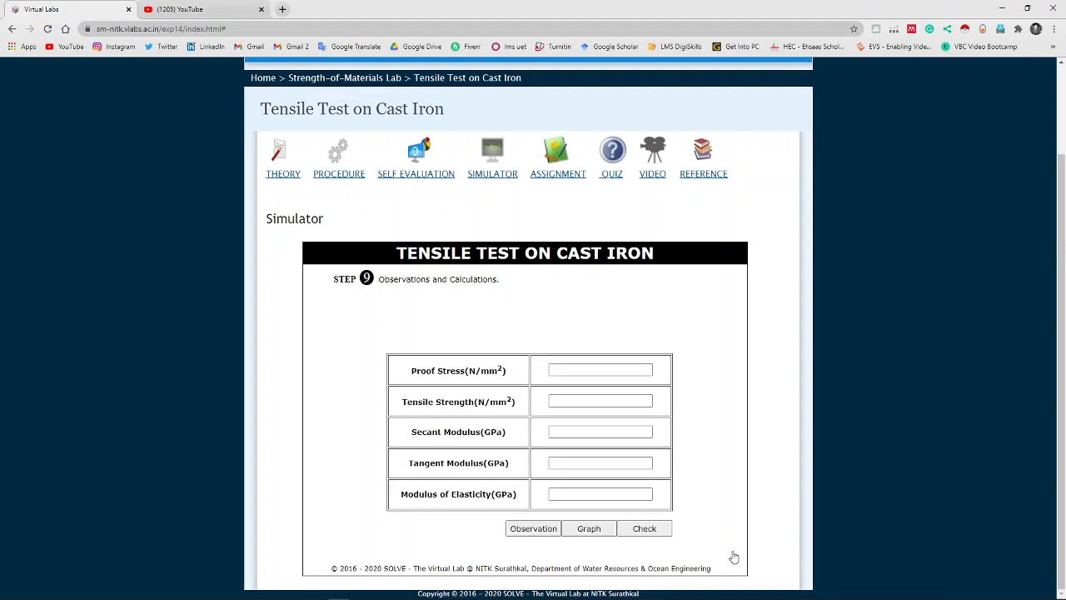
pyautogui.click(585, 368)
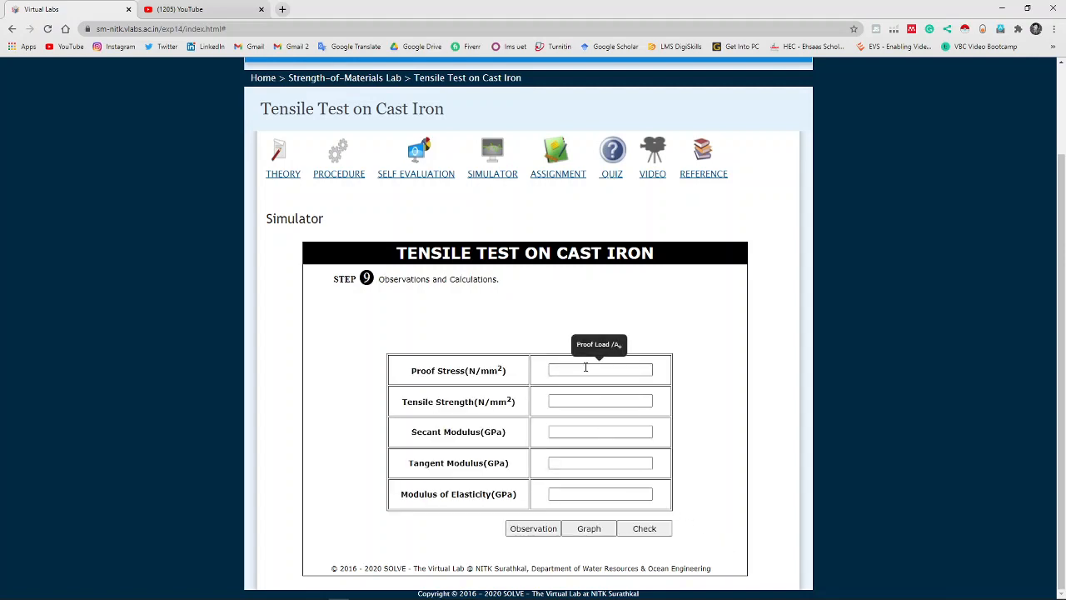